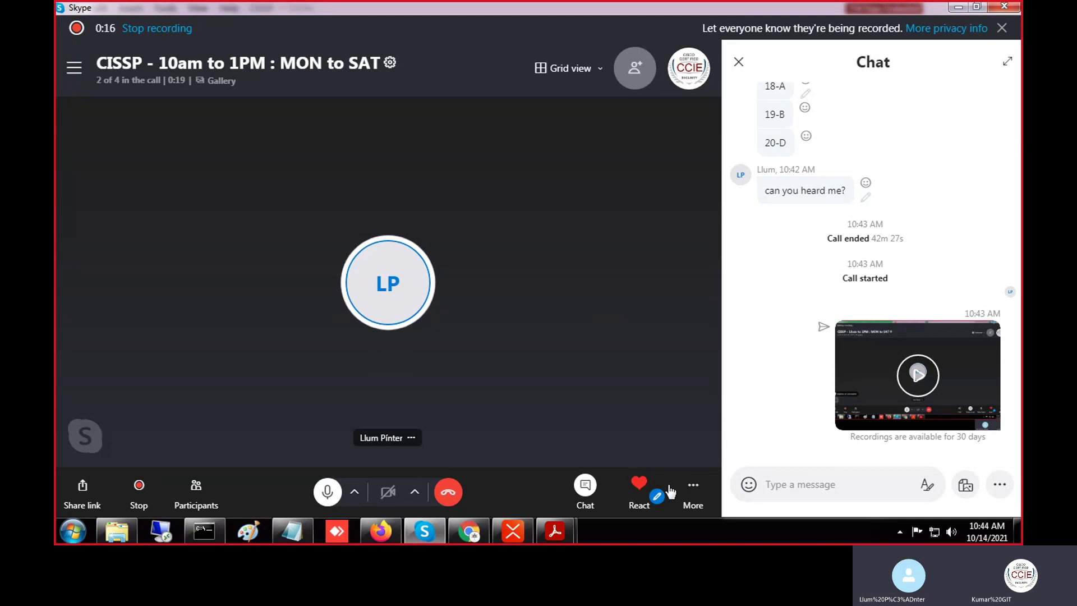
Check the Skype call's More options, then minimize the call window to show the CISSP mind map
mouse_move(639, 487)
click(693, 491)
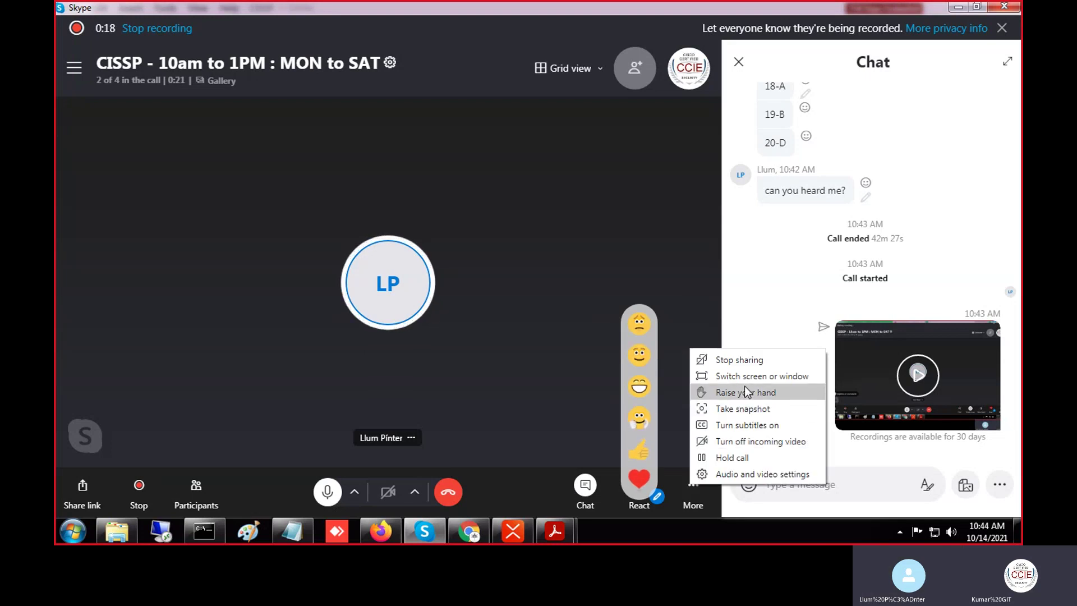
click(582, 237)
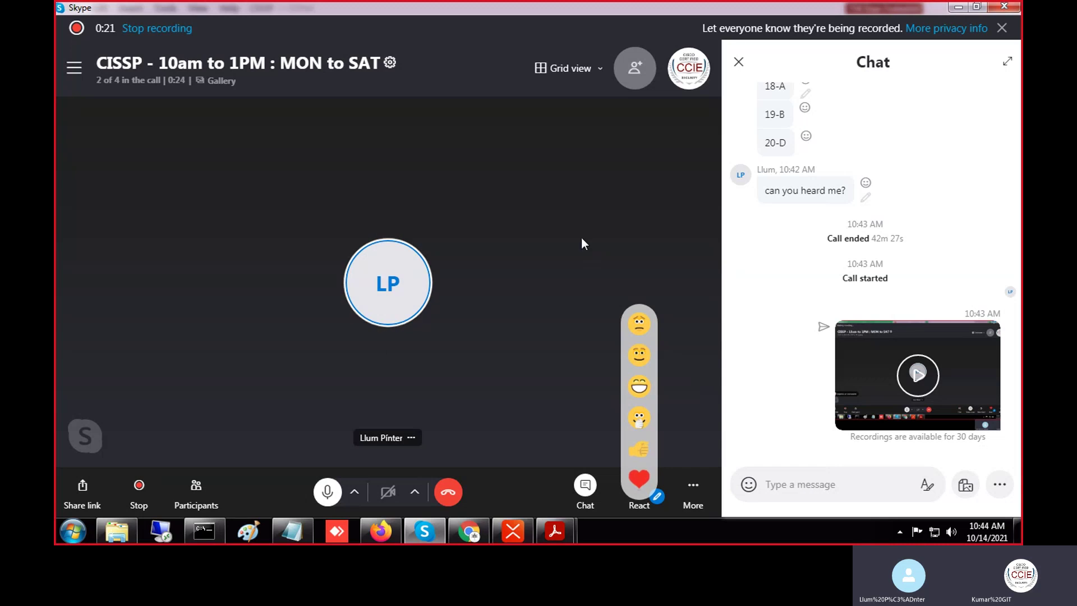
click(959, 7)
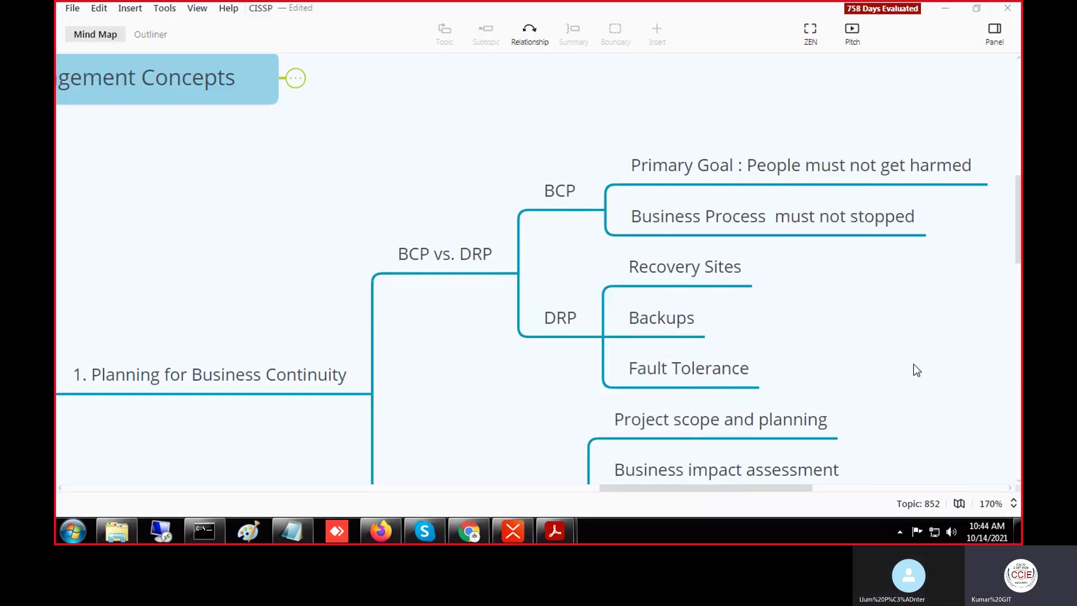
click(425, 535)
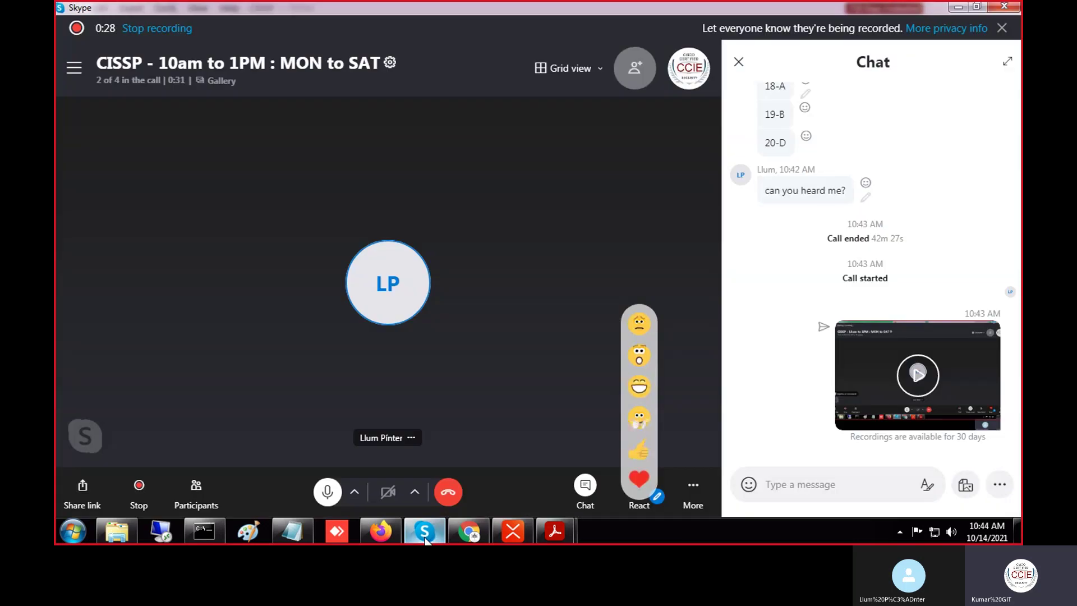
click(426, 536)
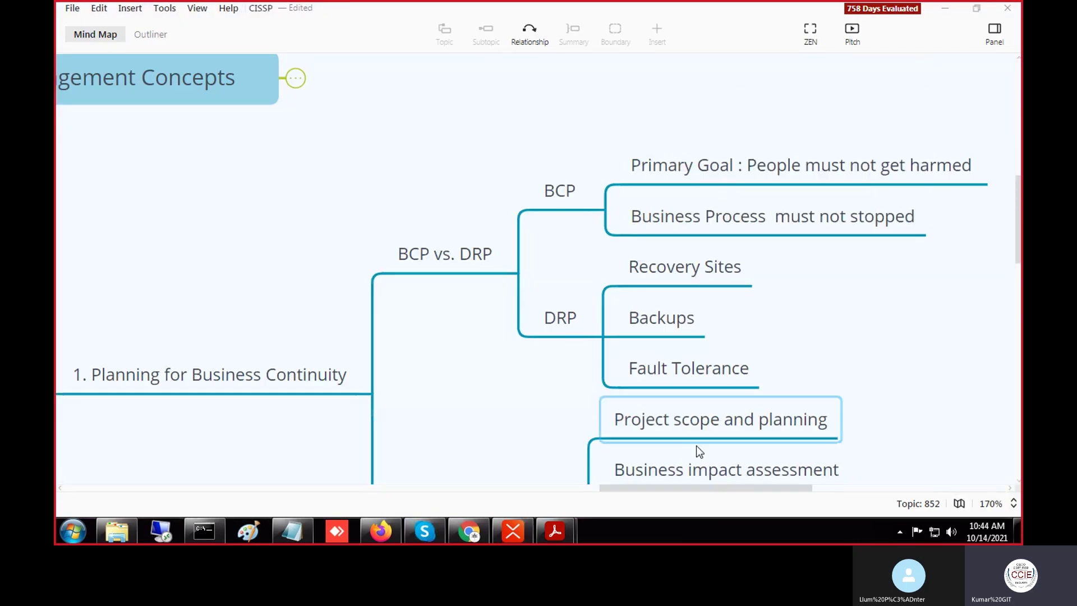
Add a 'High Availability' subtopic under Fault Tolerance
drag(669, 488, 701, 483)
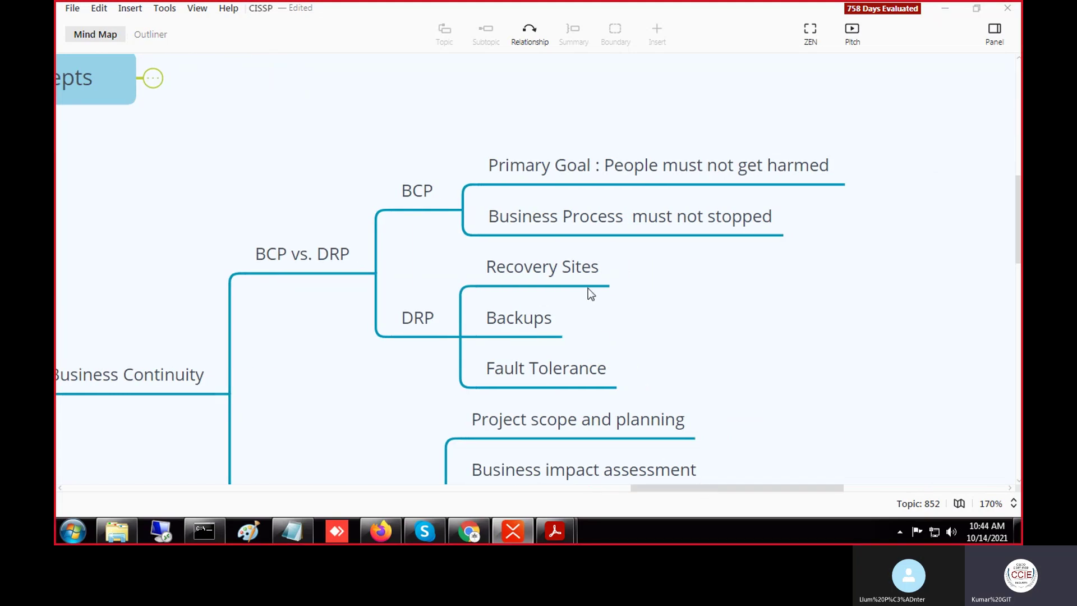
click(552, 383)
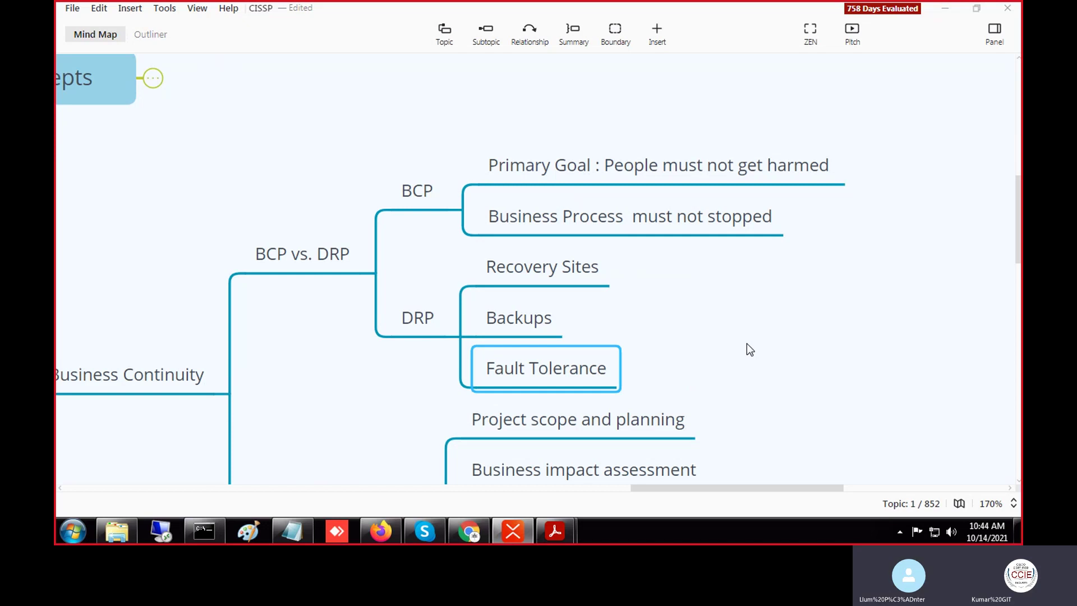
key(Tab)
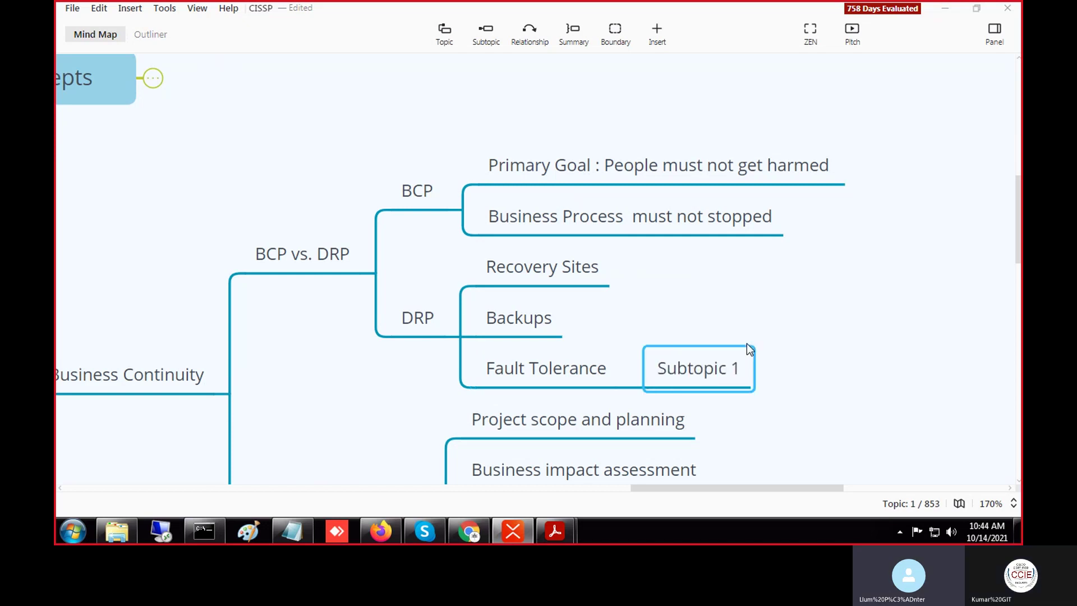
text(High Avali)
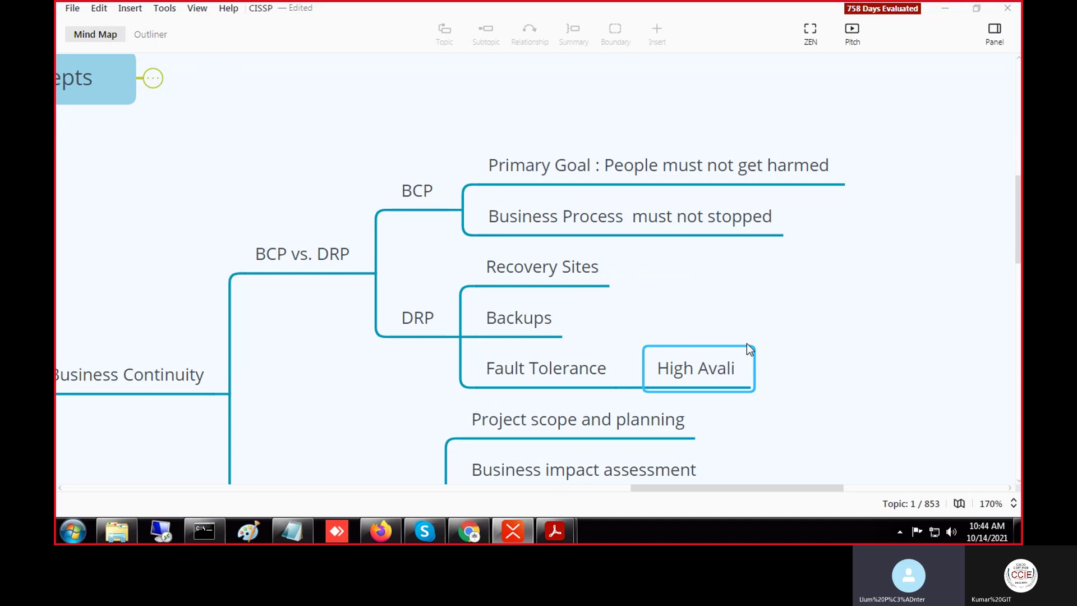
key(BackSpace)
key(BackSpace)
text(ilabili)
text(ty)
key(Return)
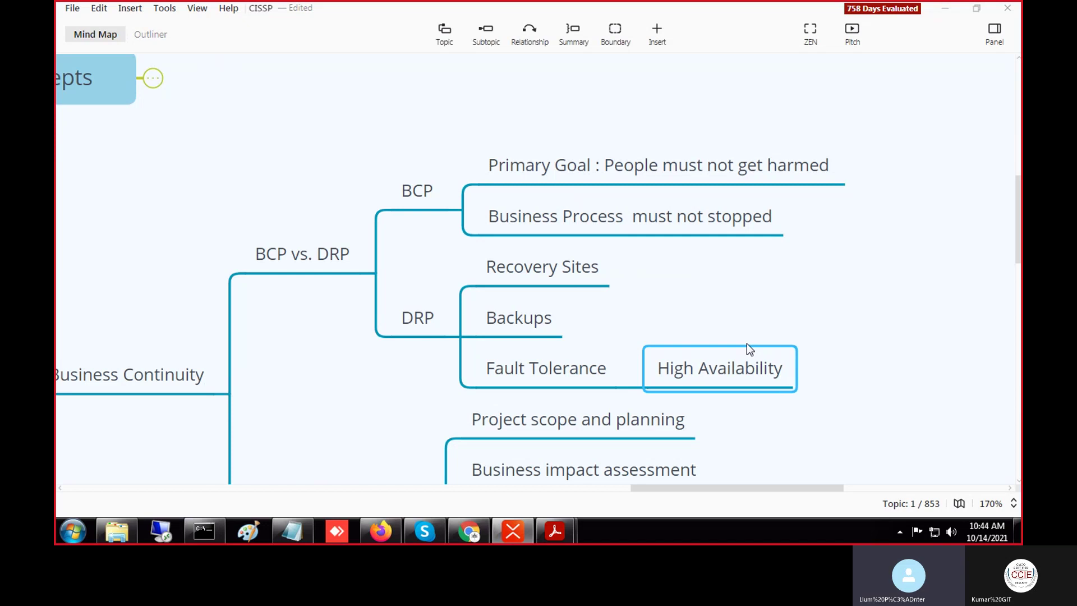
Add 'Redundancy' as a sibling below High Availability, then select DRP
key(Return)
text(Redundnac)
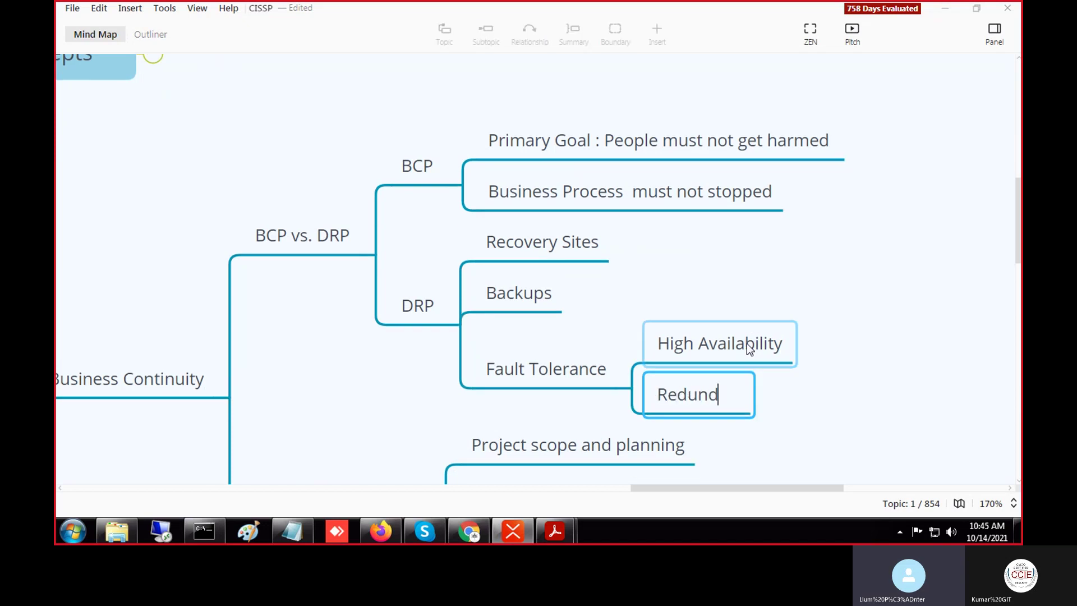
key(BackSpace)
key(BackSpace)
key(BackSpace)
text(ac)
key(BackSpace)
text(ncy)
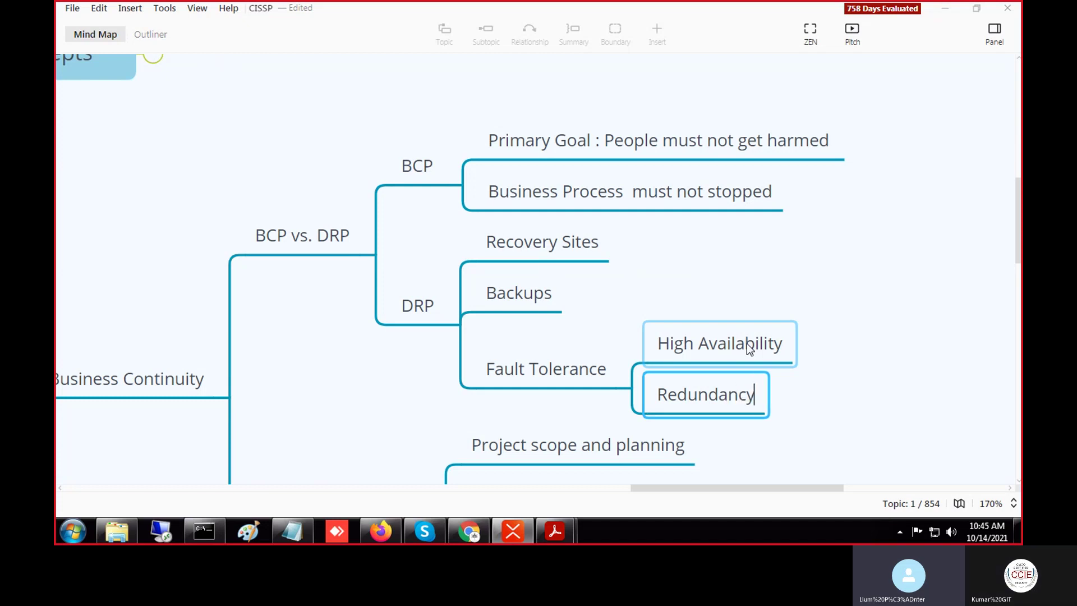
click(422, 316)
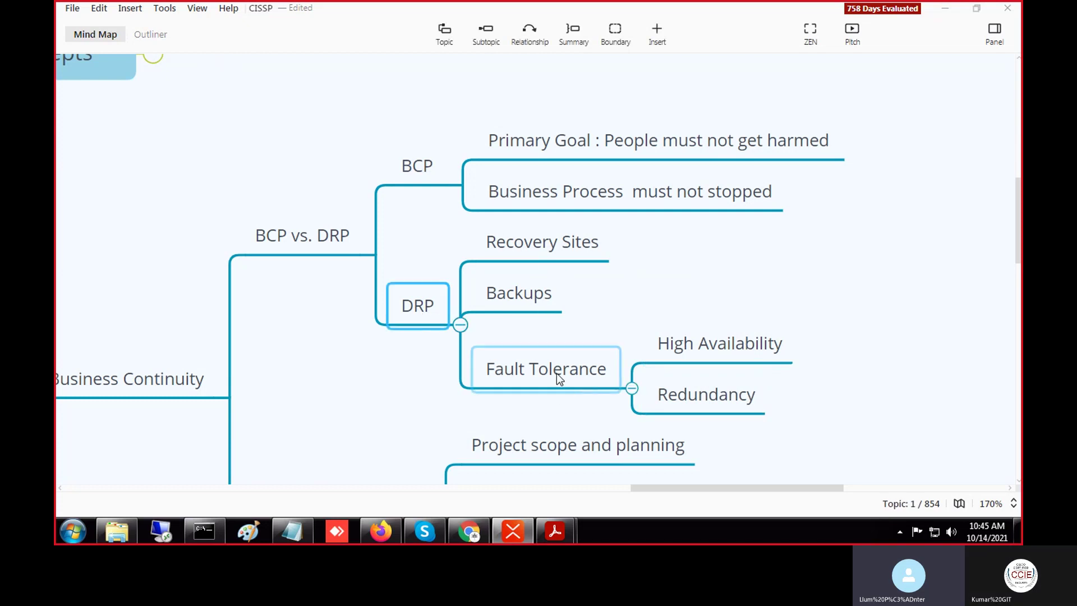
click(695, 400)
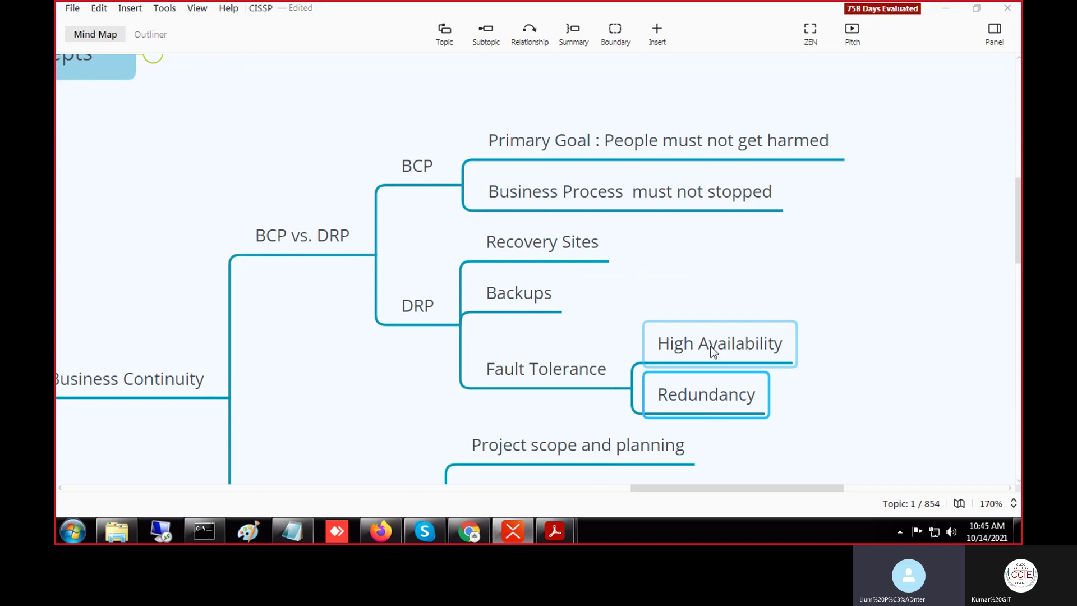
click(412, 317)
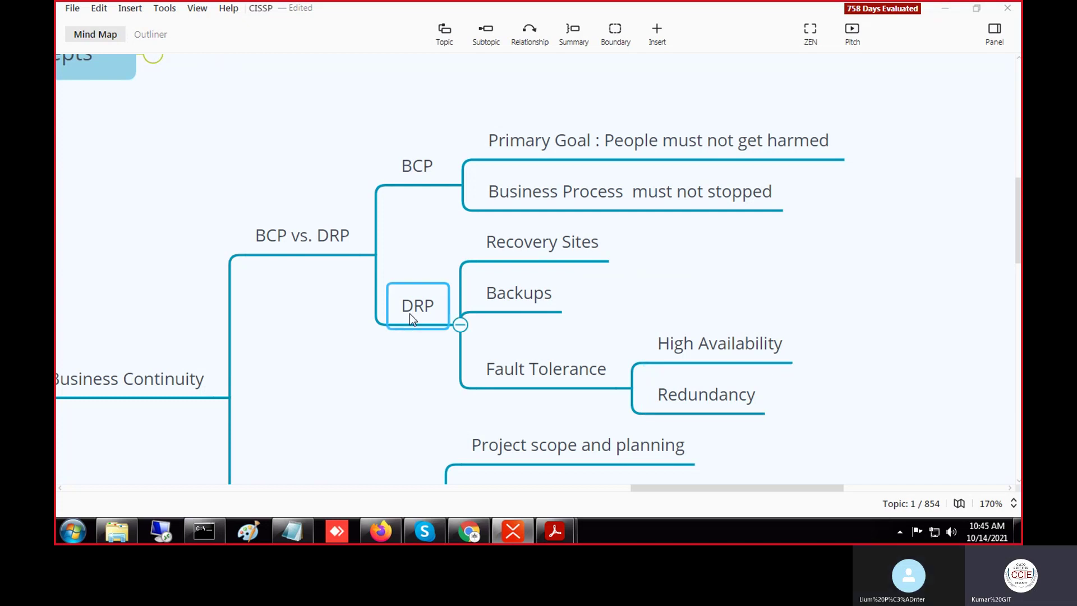
Add a new 'Backup' child topic under DRP
key(Tab)
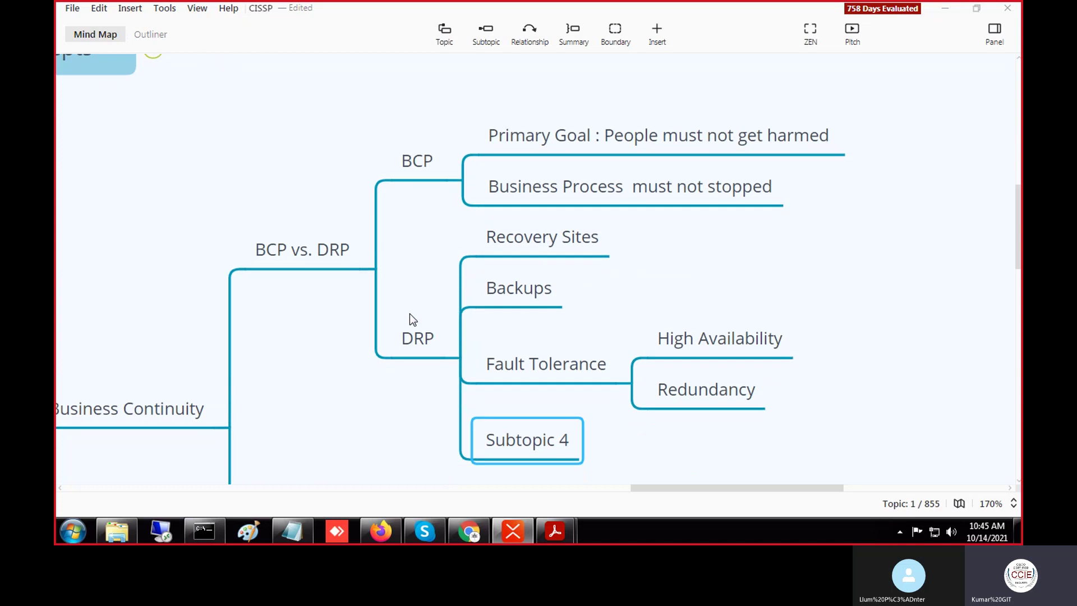
text(Backup)
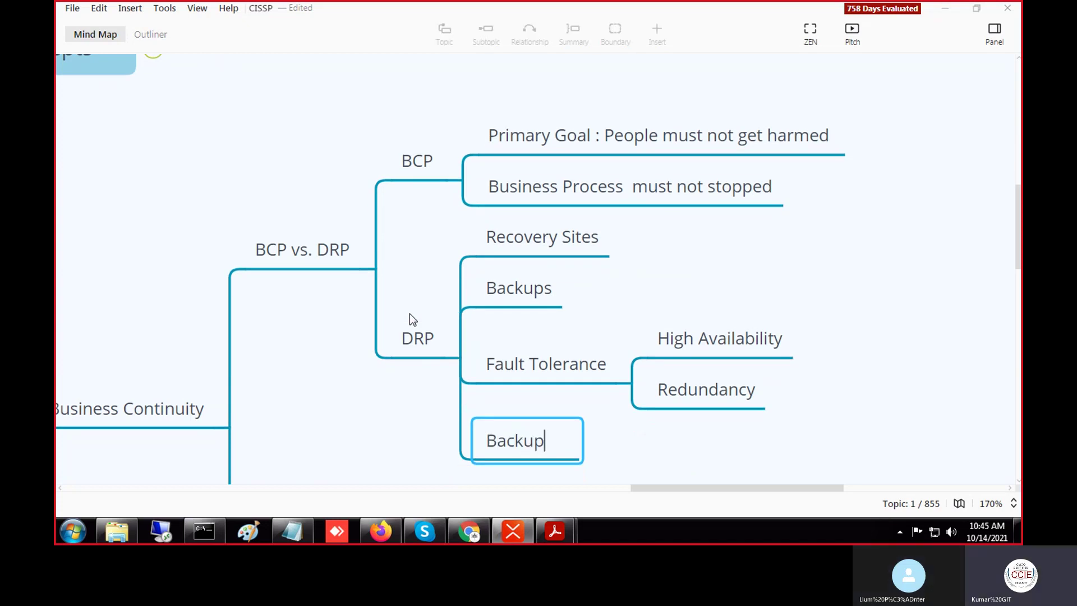
click(690, 293)
scroll(688, 288, down, 3)
Move Redundancy, High Availability and Fault Tolerance under the Backup topic
mouse_move(682, 320)
mouse_down()
mouse_move(568, 384)
mouse_move(590, 294)
mouse_move(696, 253)
mouse_move(724, 269)
mouse_move(667, 326)
mouse_move(770, 274)
mouse_up()
click(580, 275)
mouse_move(561, 268)
mouse_down()
mouse_move(669, 338)
mouse_move(662, 332)
mouse_move(739, 332)
mouse_move(892, 357)
mouse_up()
click(695, 287)
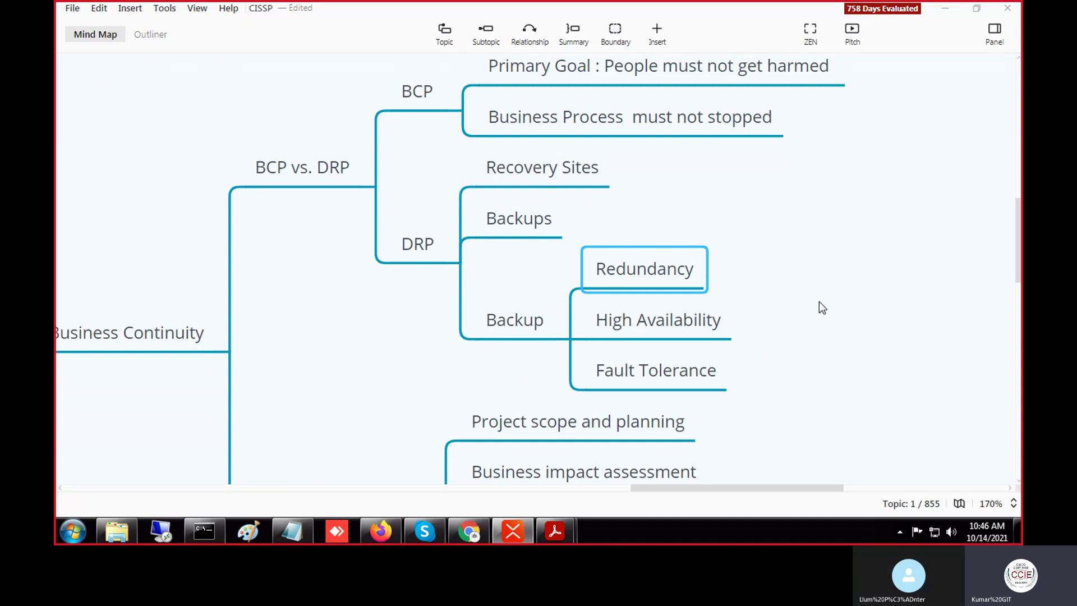
Give Redundancy the child example 'Maintain a Backup switch in Store room'
key(Tab)
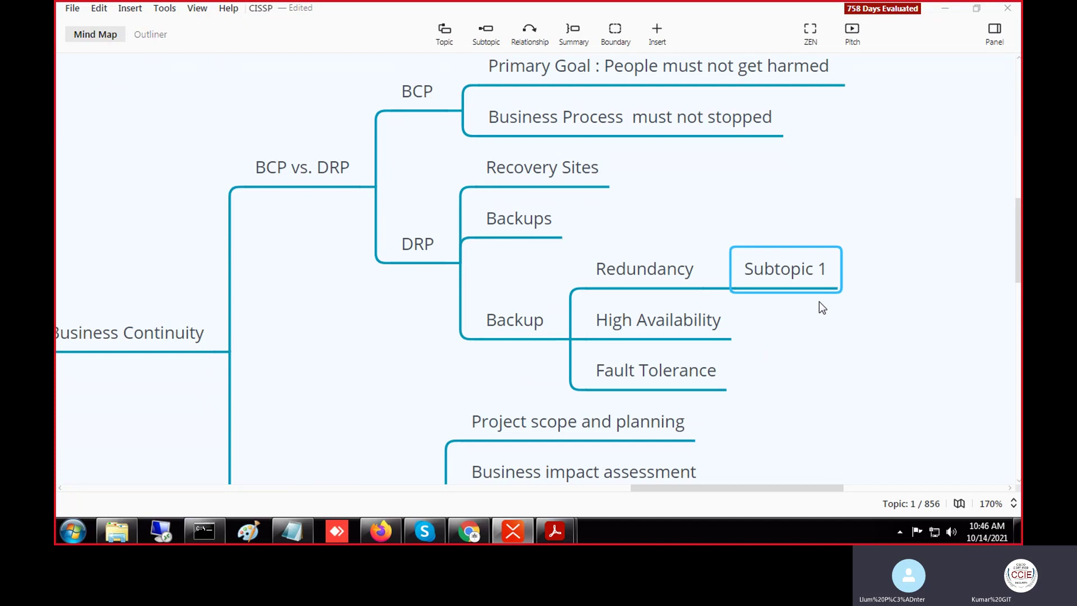
text(Maint)
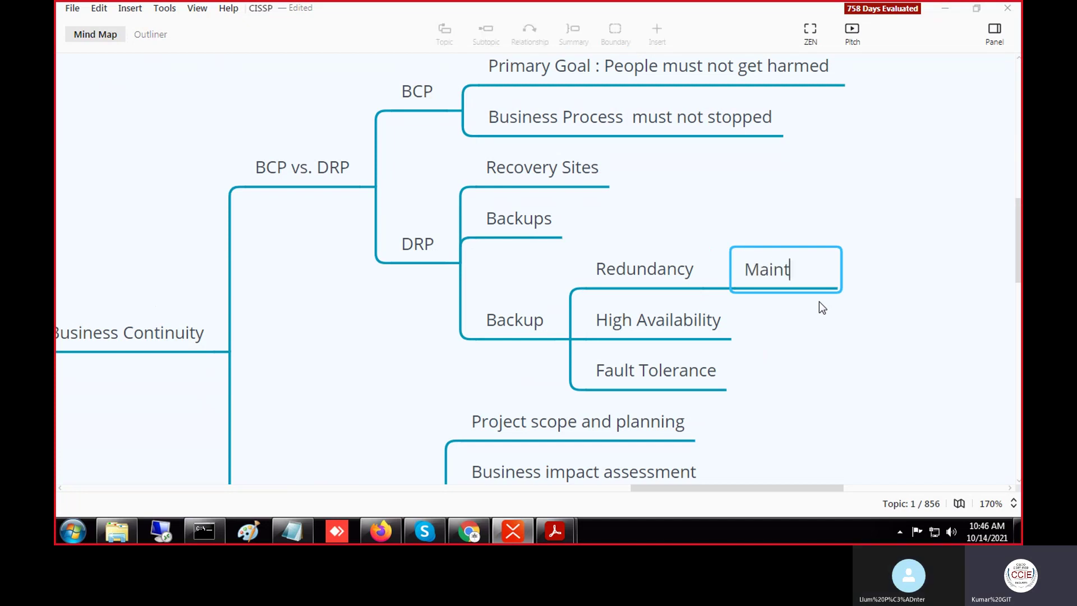
text(ain a Backup switch in Store )
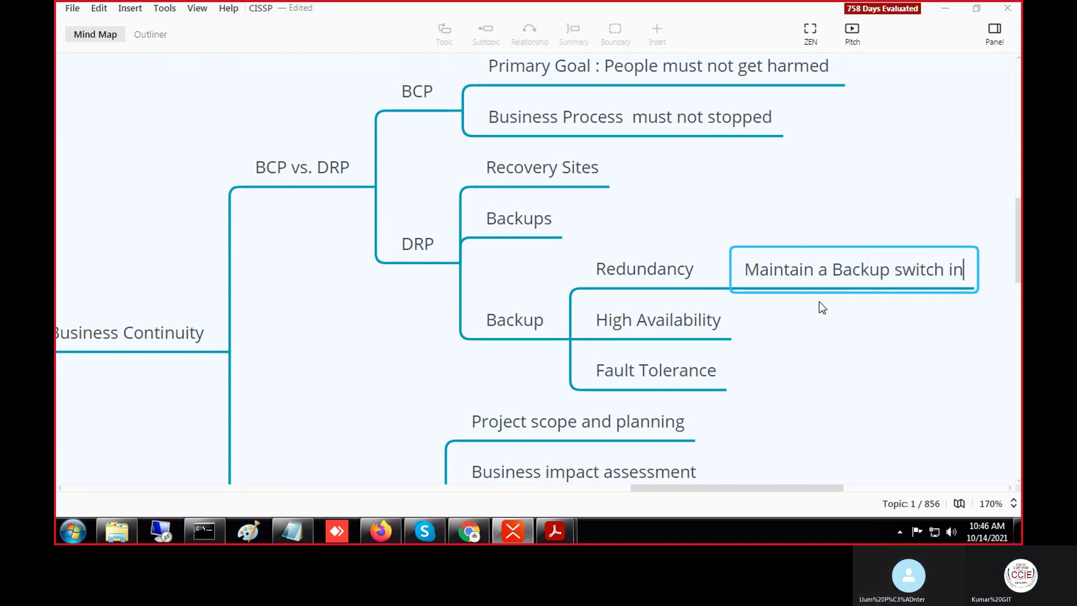
text(room)
key(Return)
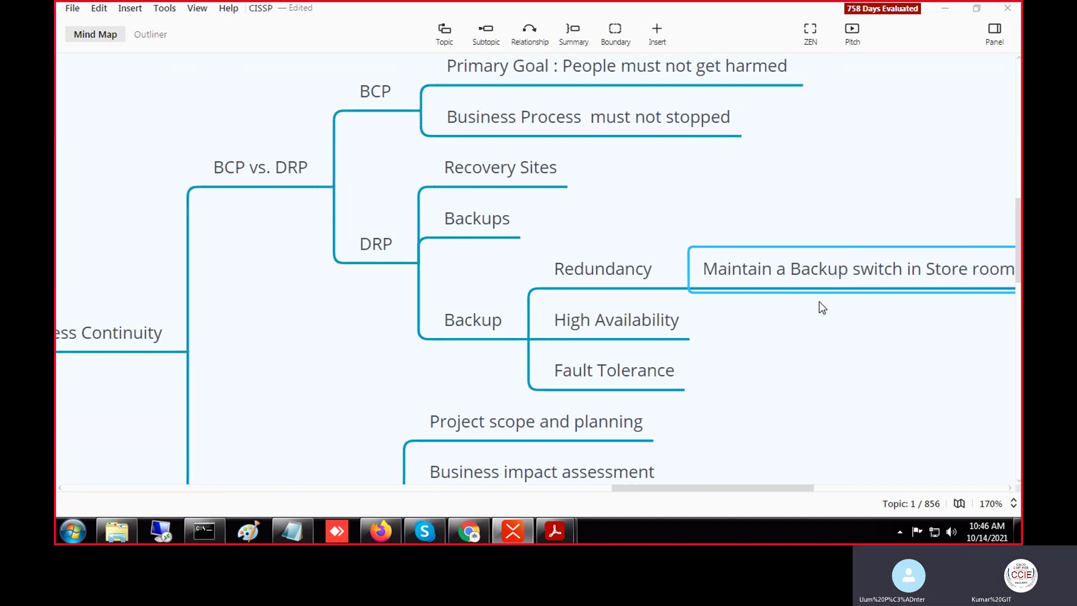
click(624, 276)
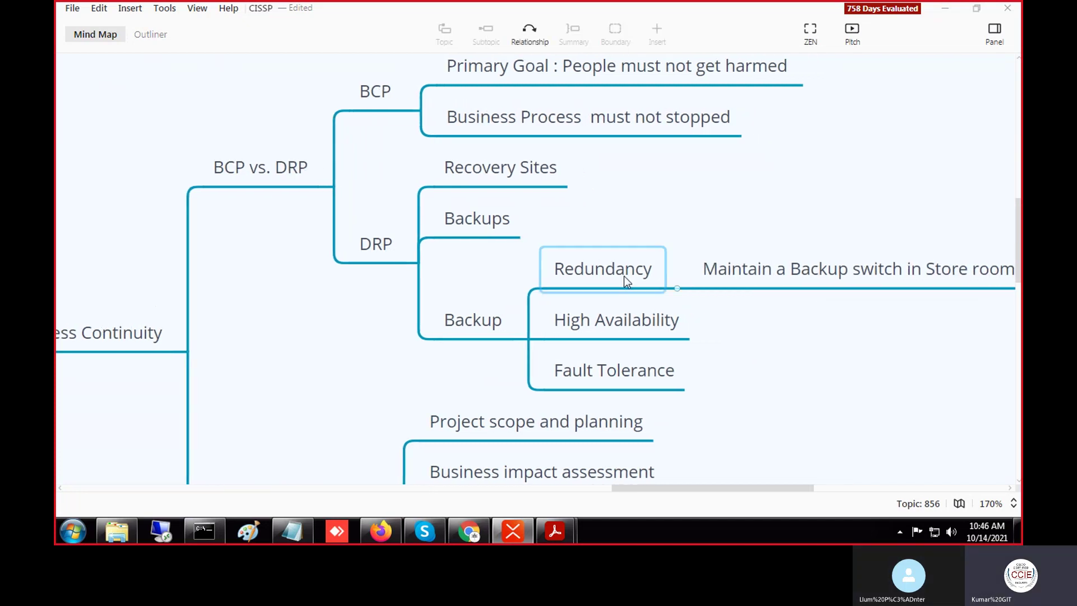
click(734, 267)
key(Left)
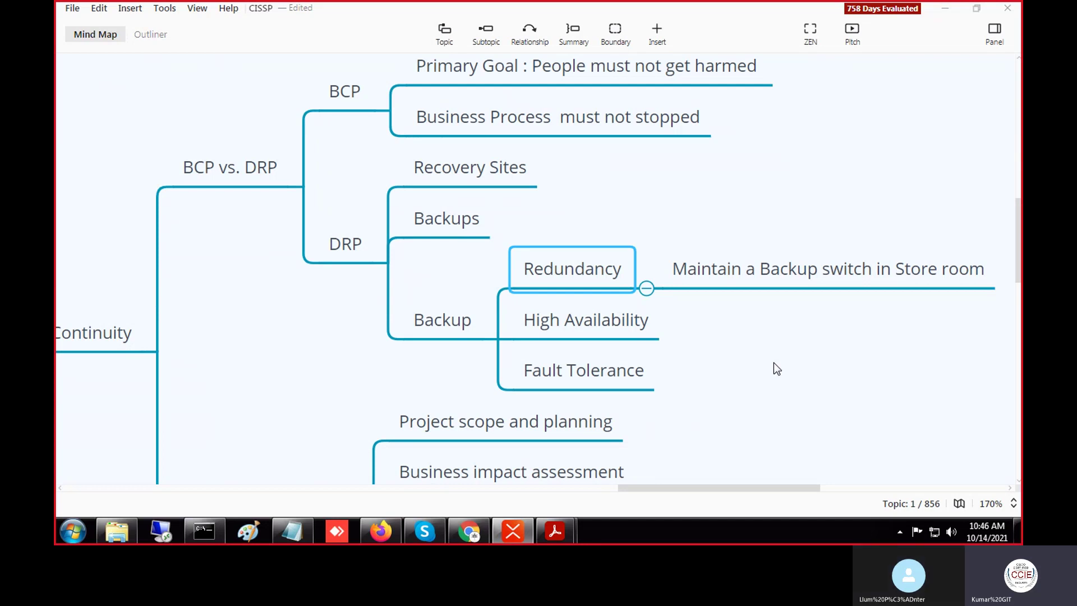
Add the example 'Two Switches in the Floor' as a child of High Availability
click(568, 317)
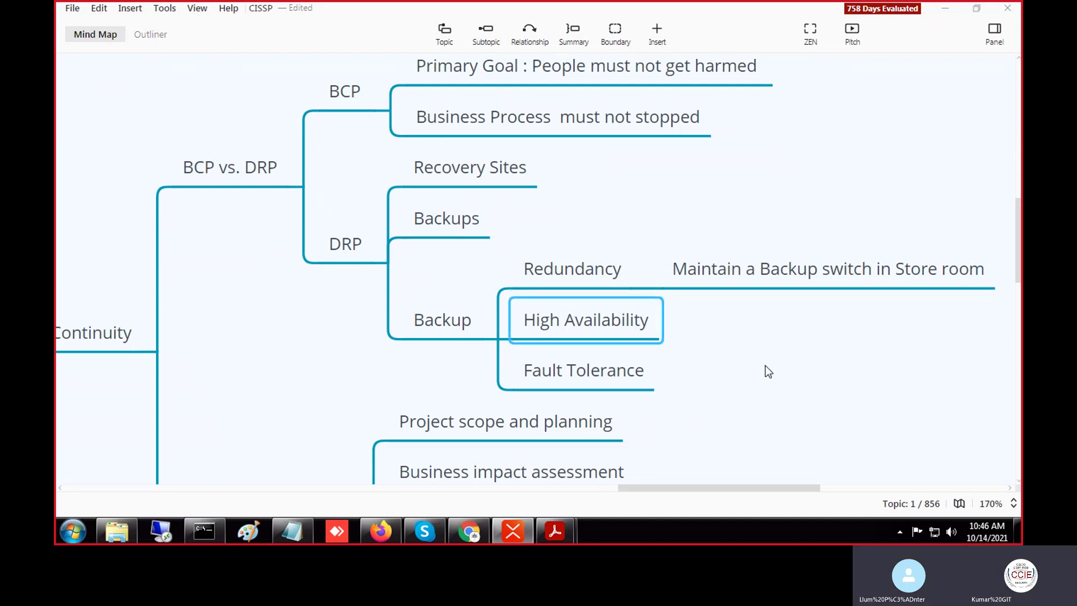
key(Tab)
text(Two Switch)
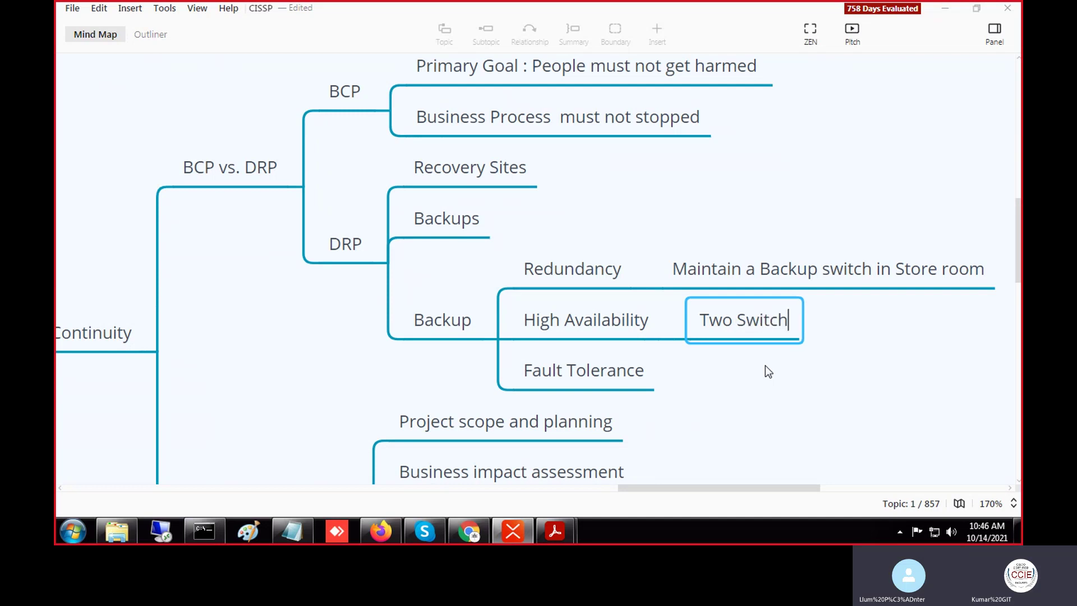
text(es in the )
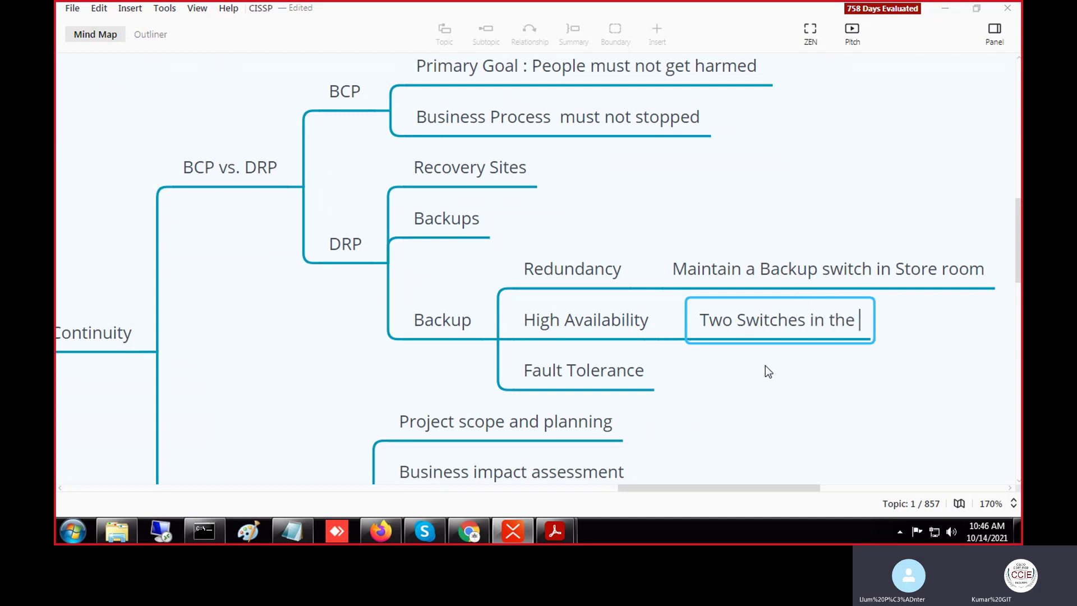
text(Flo)
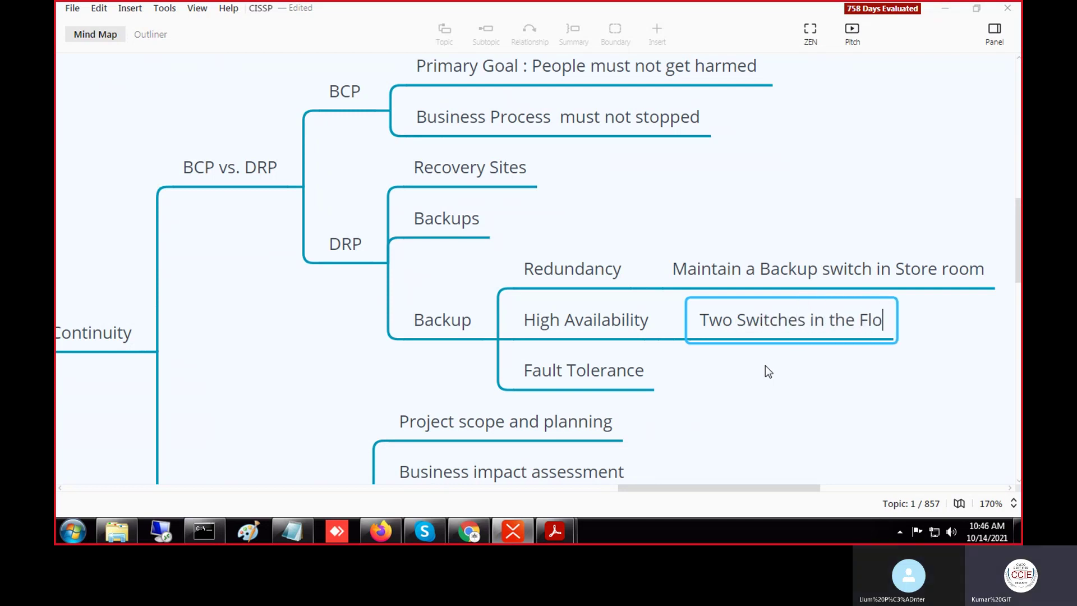
text(or)
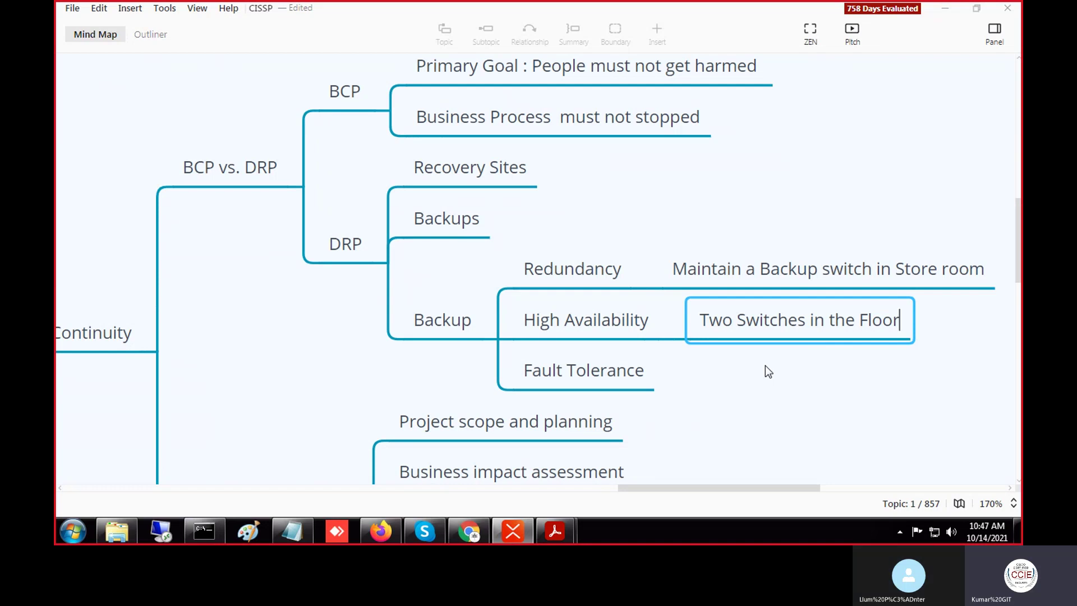
Add a '1 Switch will have' child topic under Fault Tolerance
click(879, 382)
click(626, 389)
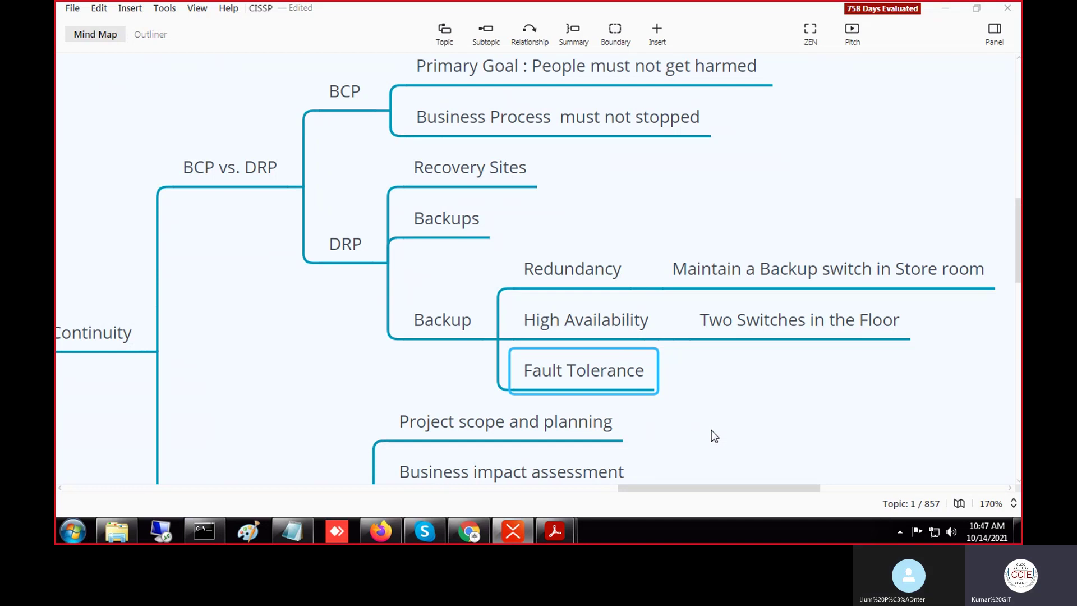
key(Tab)
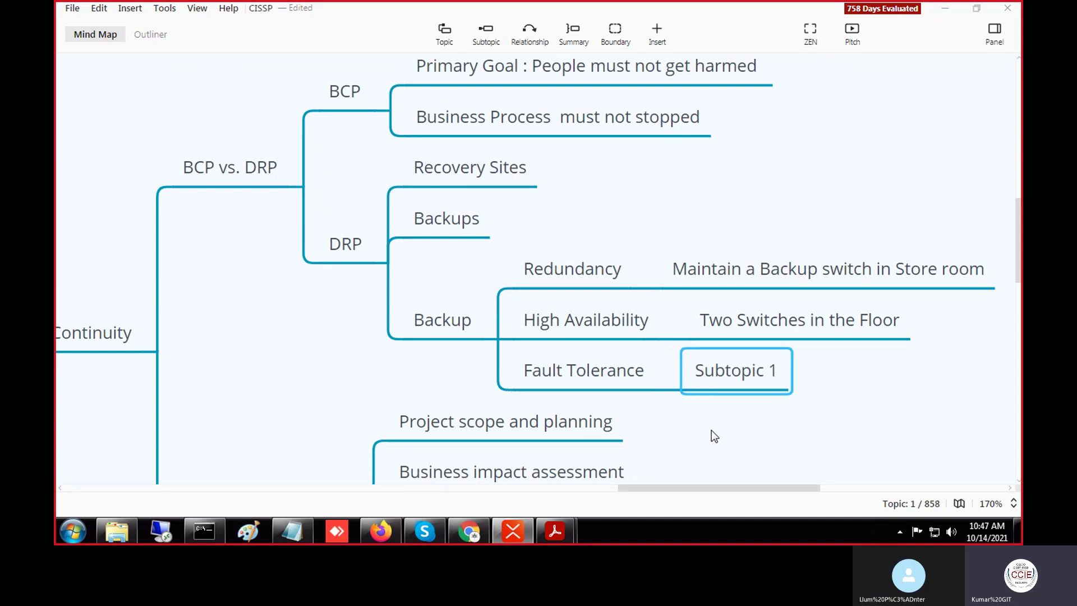
text(1 Switch will have)
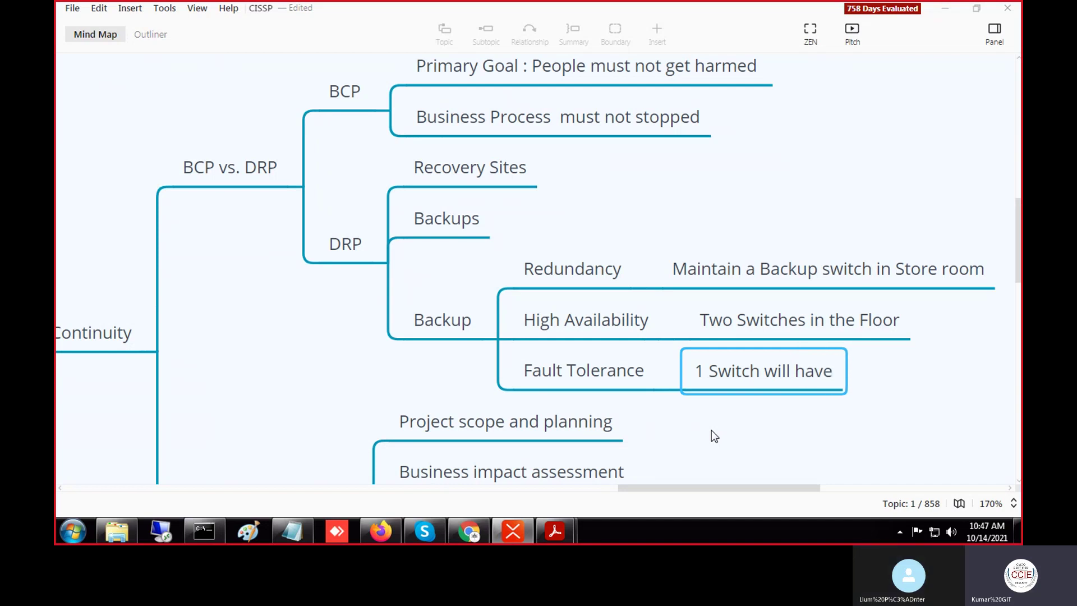
key(Return)
Give '1 Switch will have' the children '2 Power Supplies' and '2 CPU, RAM'
key(Tab)
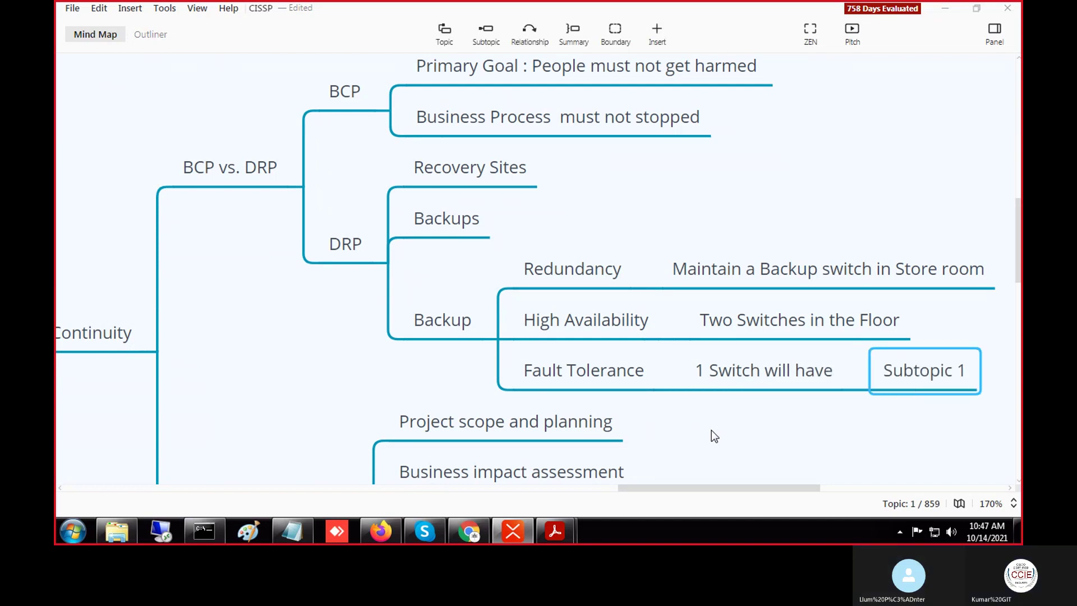
text(2 Power)
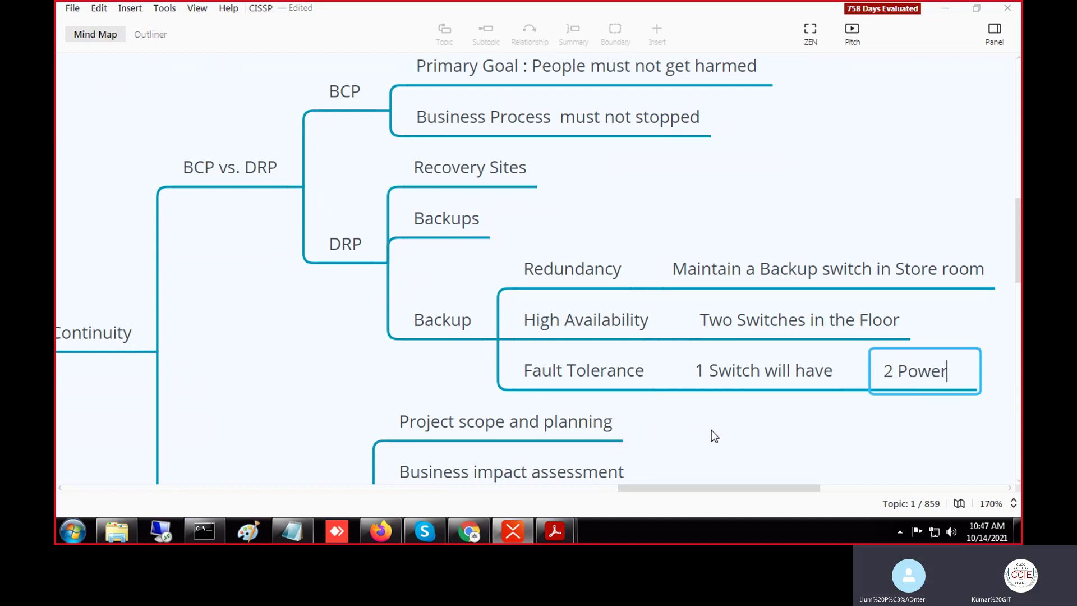
text( Sup)
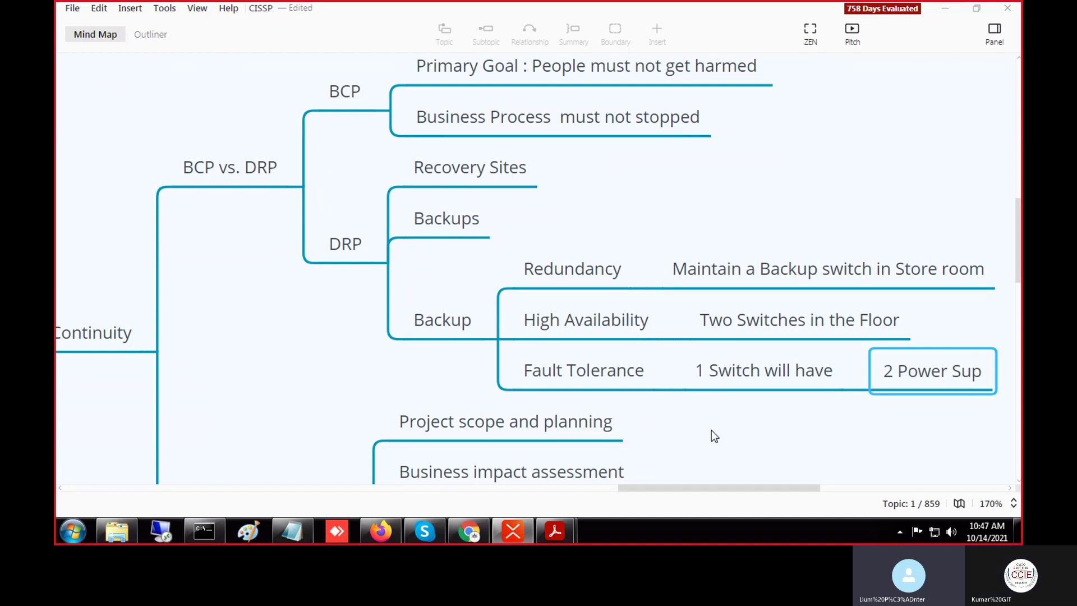
text(plies)
key(Return)
key(Return)
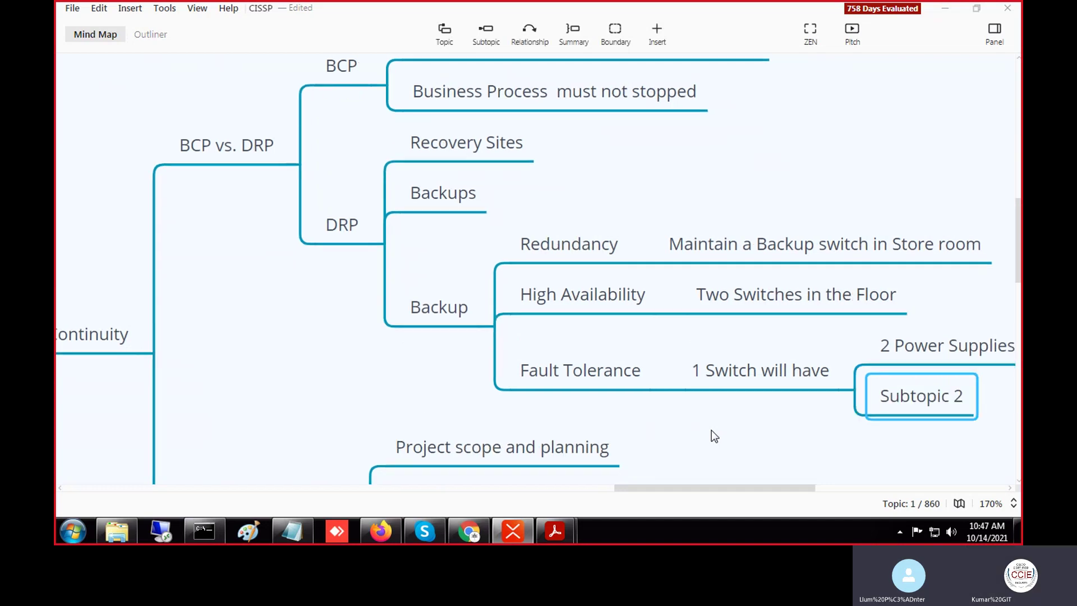
text(2 CP)
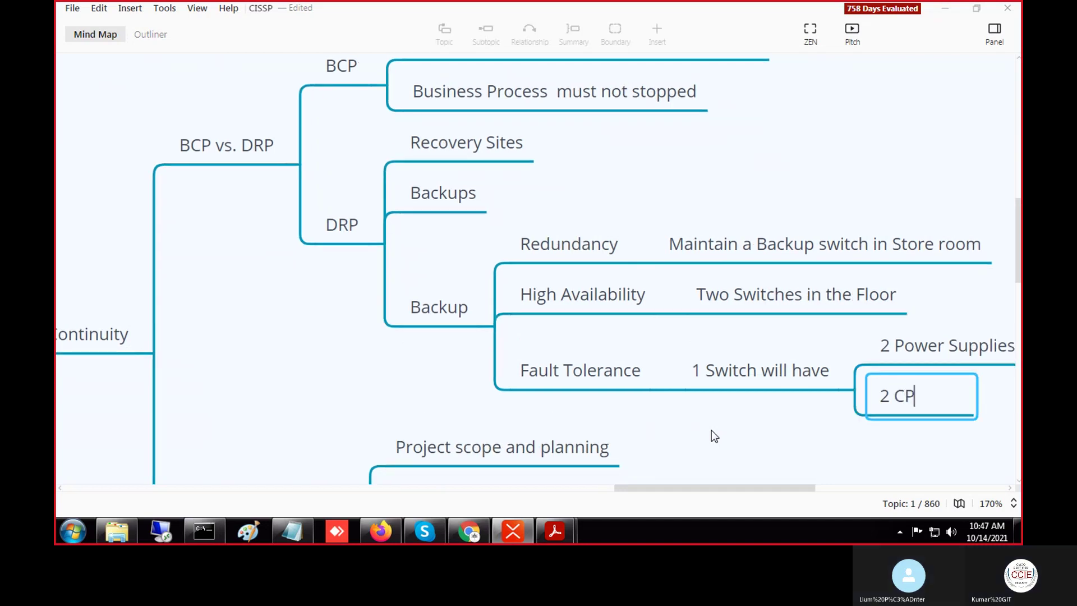
text(U, A)
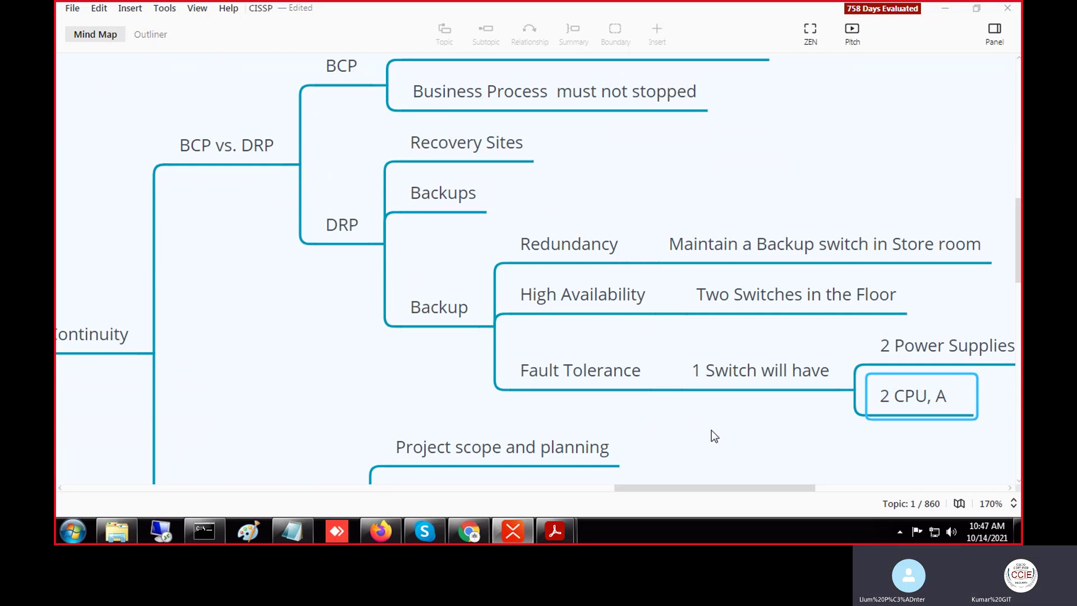
key(BackSpace)
text(RAM)
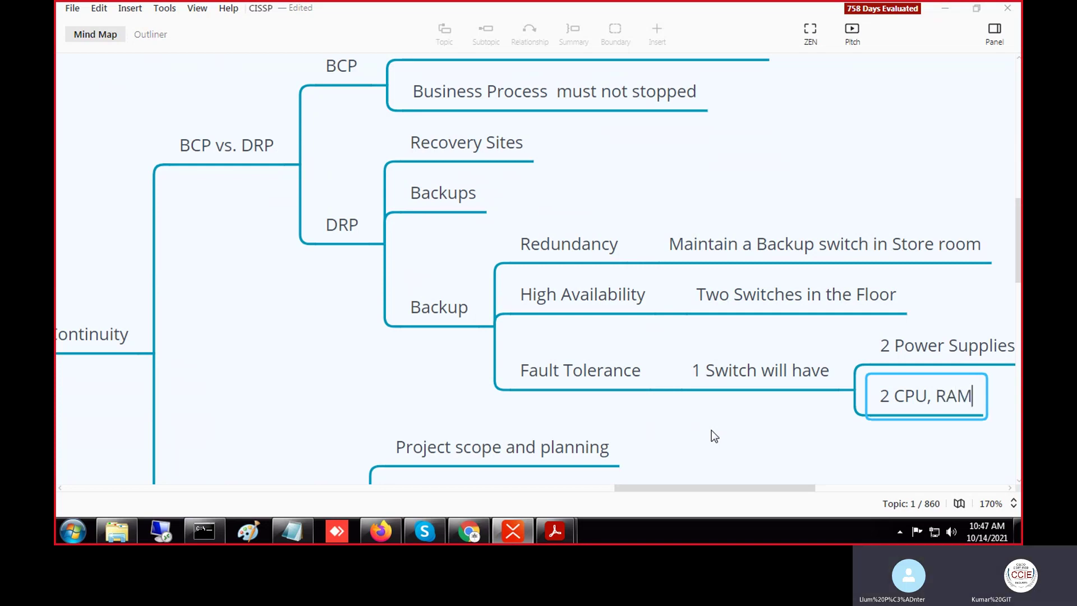
key(Return)
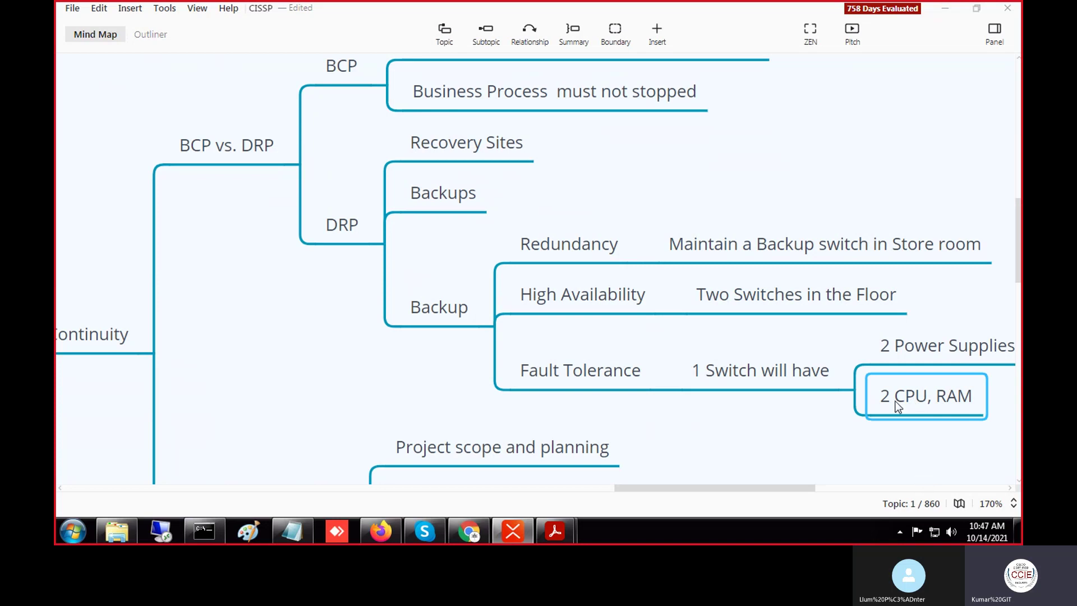
Rename '2 CPU, RAM' to '2 Supervisor Line card i.e.CPU, RAM'
click(898, 397)
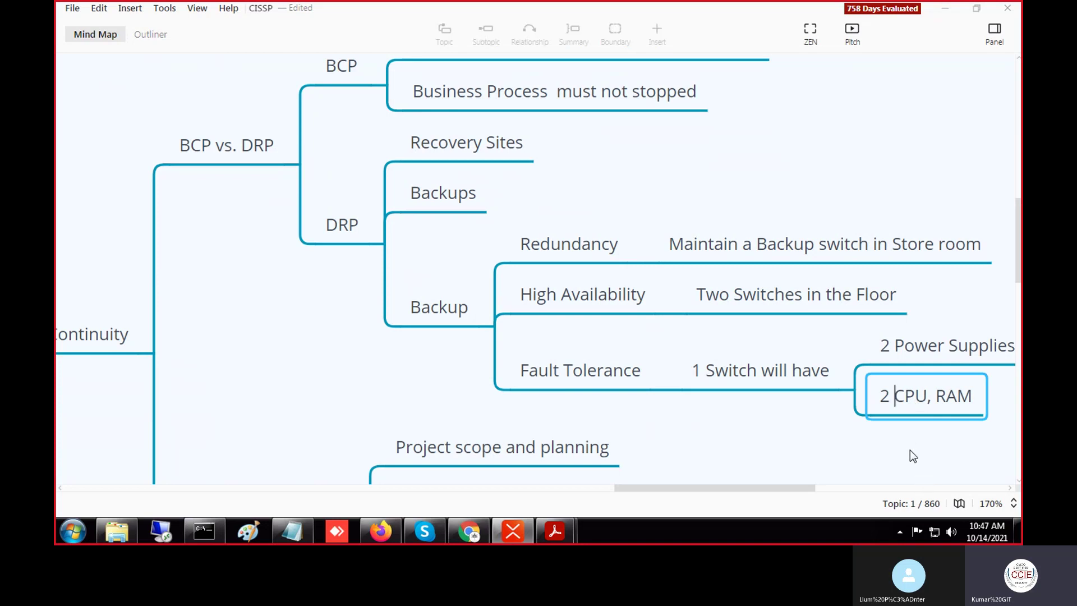
text(Su)
key(BackSpace)
text(upervistro)
key(BackSpace)
key(BackSpace)
text(o)
key(BackSpace)
key(BackSpace)
text(or Lin)
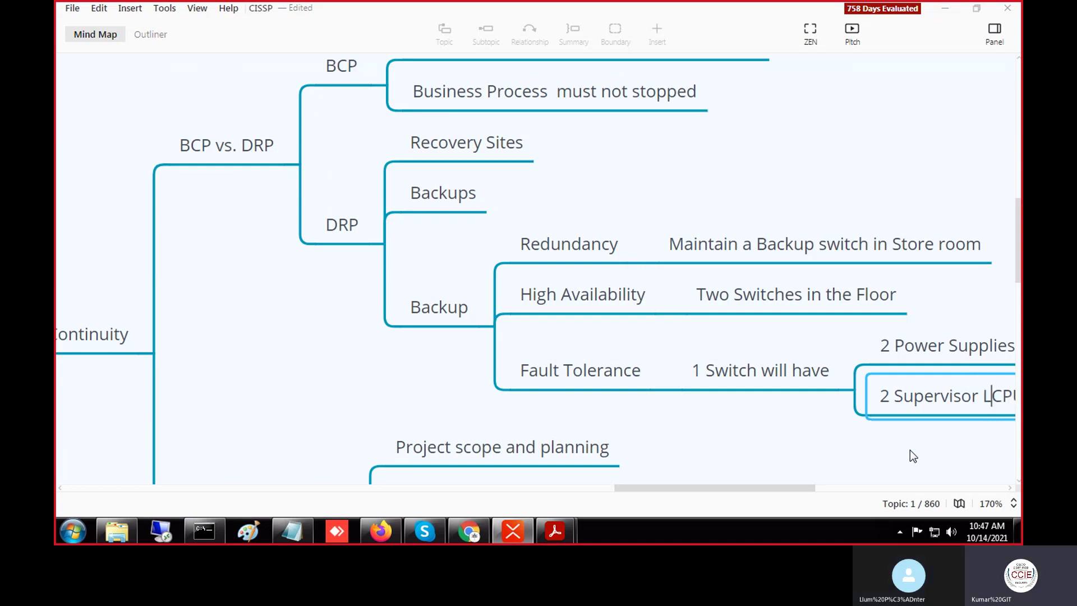
text(e)
key(BackSpace)
text(ne)
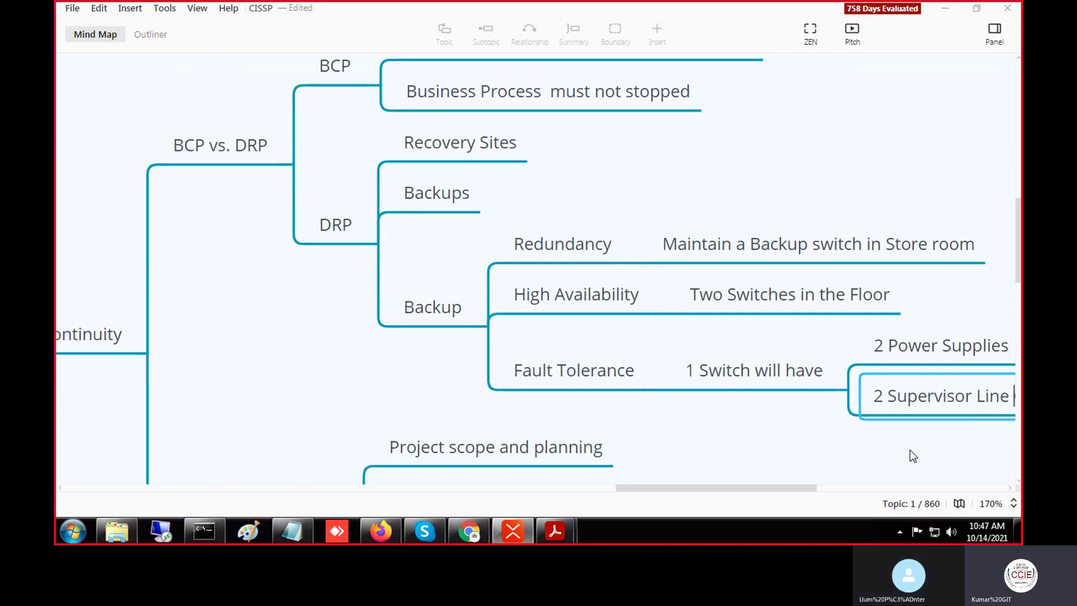
text( card i.e.)
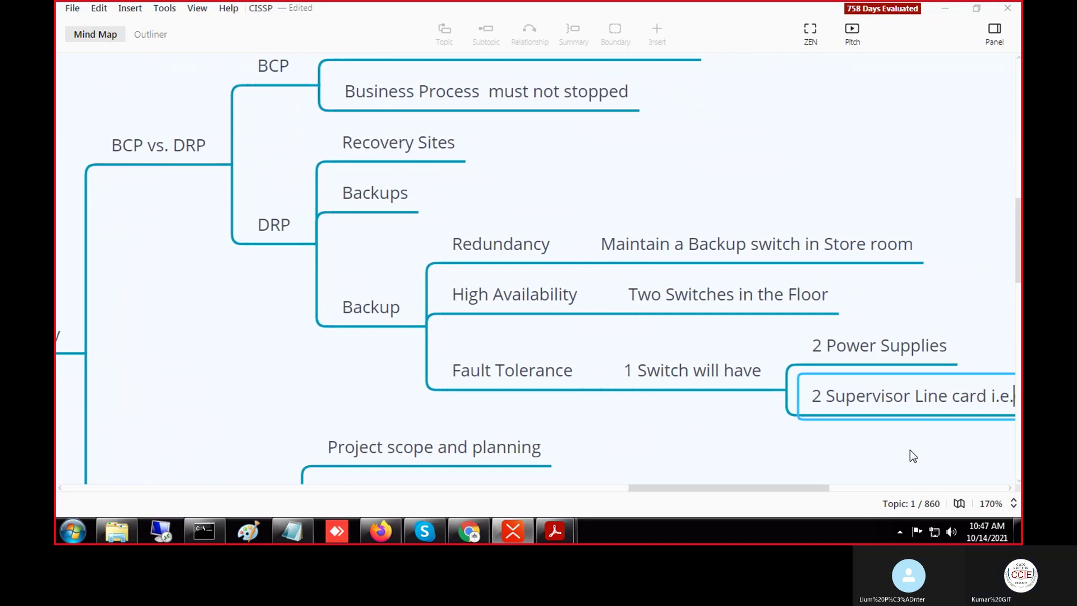
key(Return)
Change the '2 Power Supplies' topic to read '3 Power Supplies'
drag(715, 491, 762, 486)
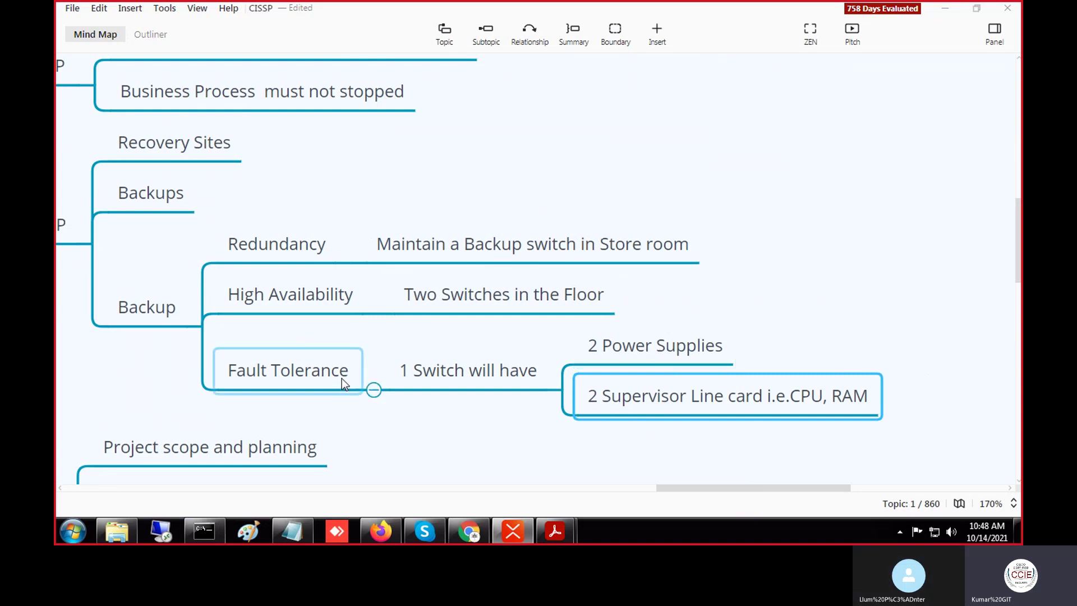
click(594, 349)
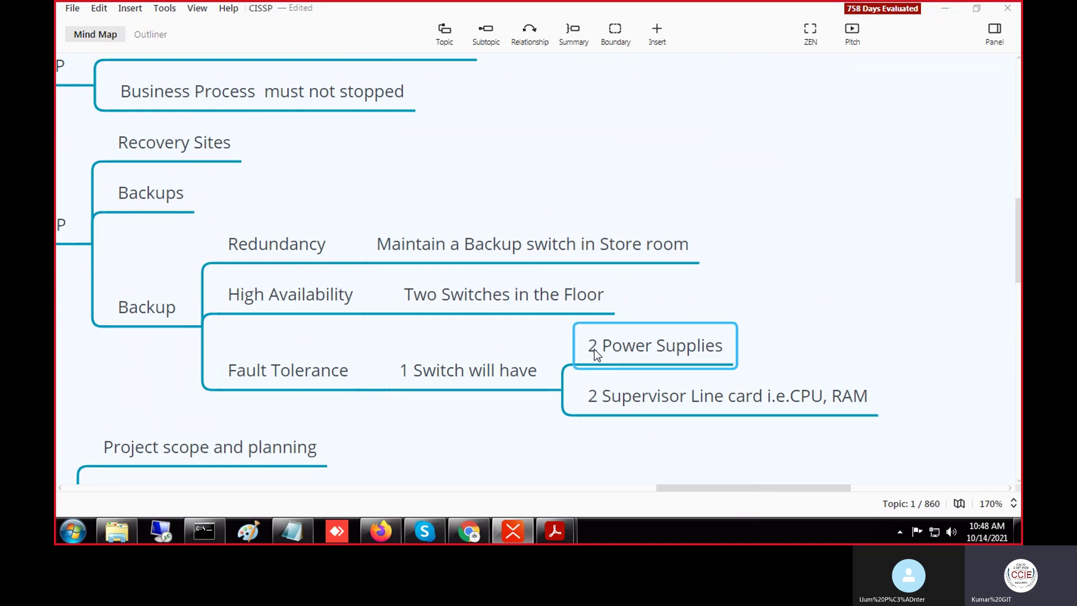
click(594, 349)
drag(594, 349, 583, 349)
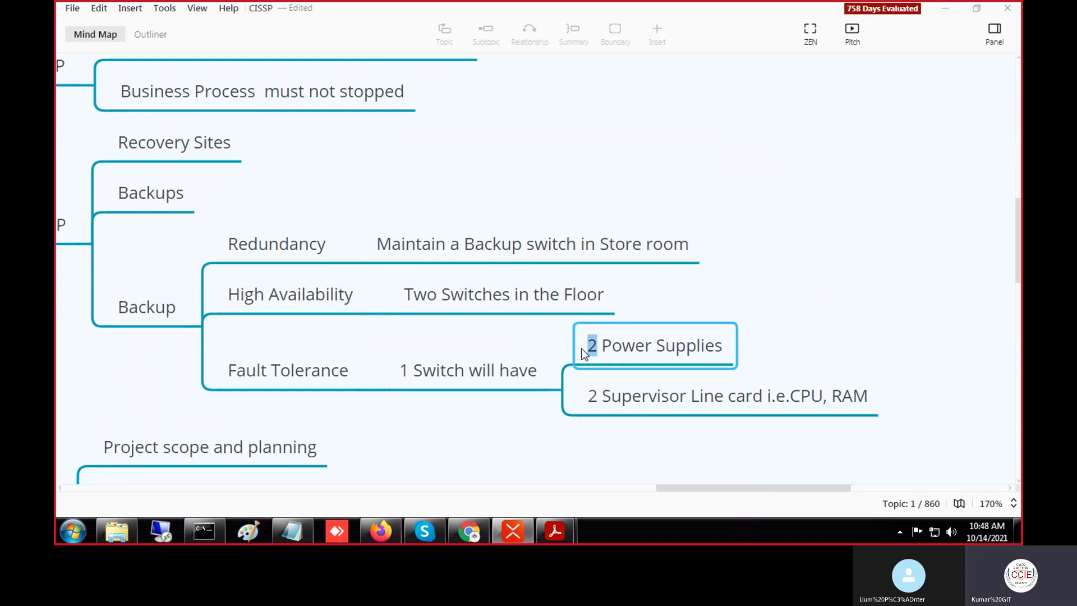
text(3)
key(BackSpace)
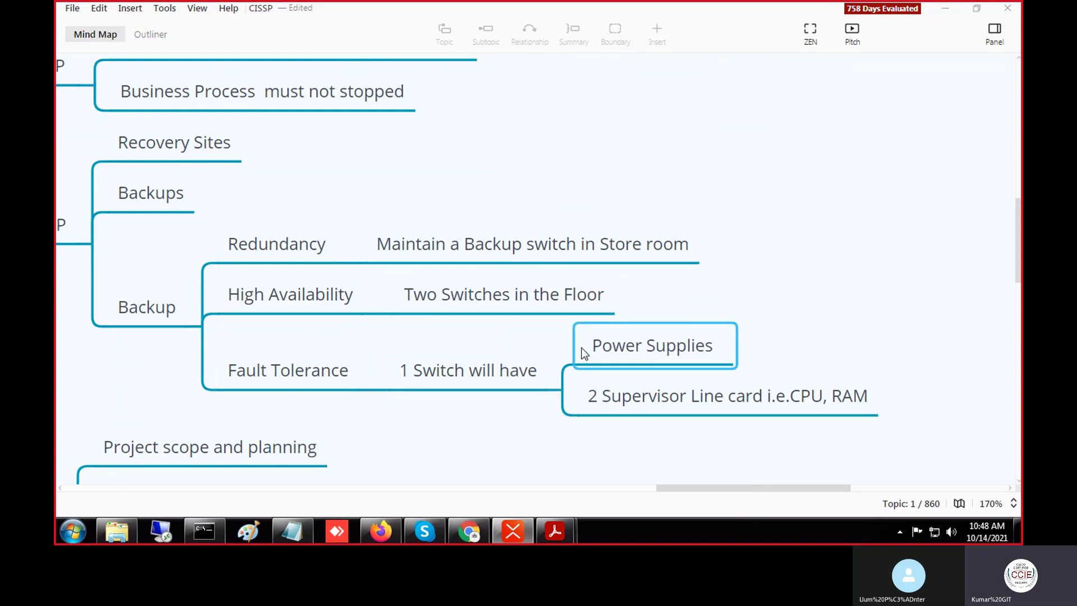
text(3)
click(503, 443)
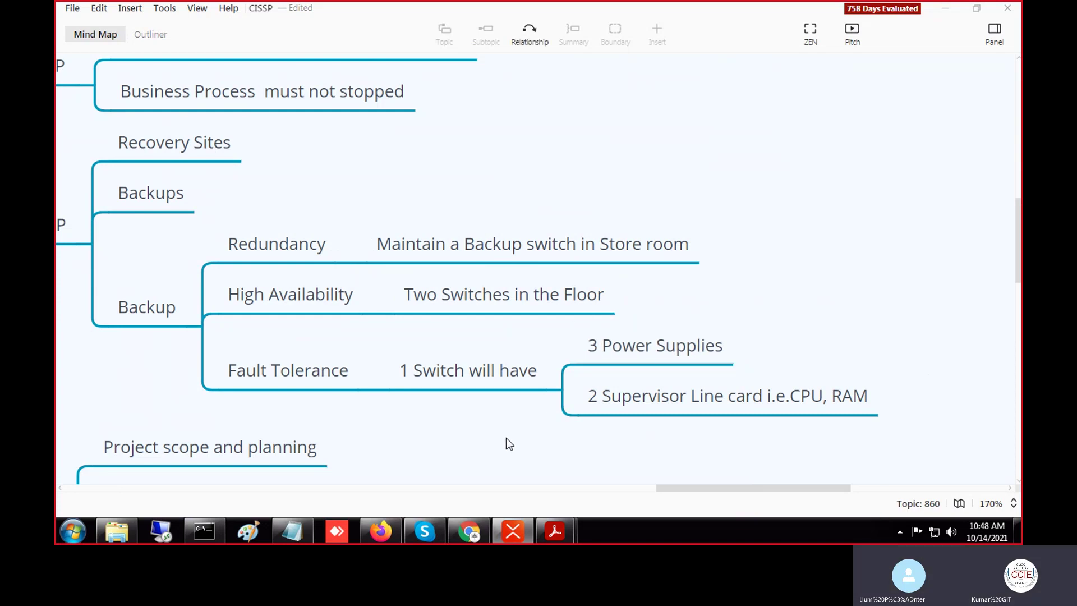
In Explorer, back out of the CISSP Day 1 folder to 2021, then go to Desktop
mouse_move(408, 536)
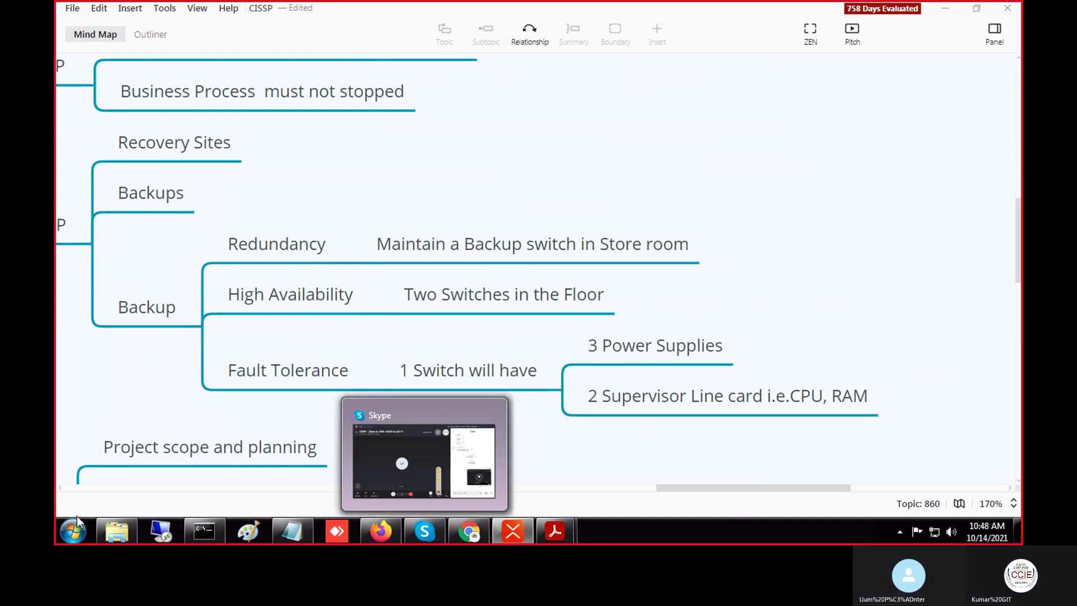
mouse_move(117, 531)
click(133, 479)
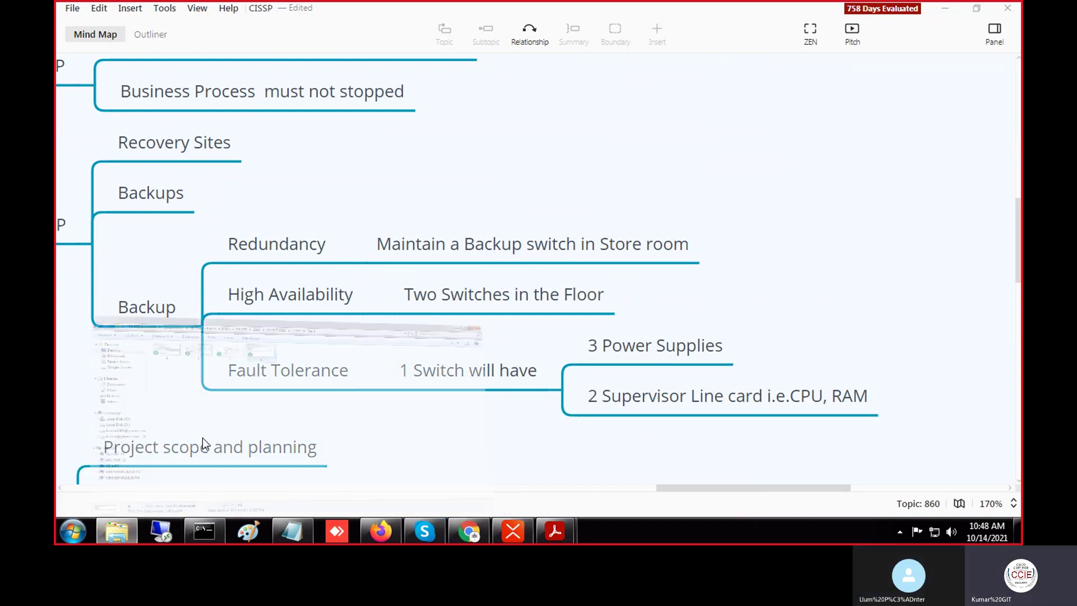
click(64, 26)
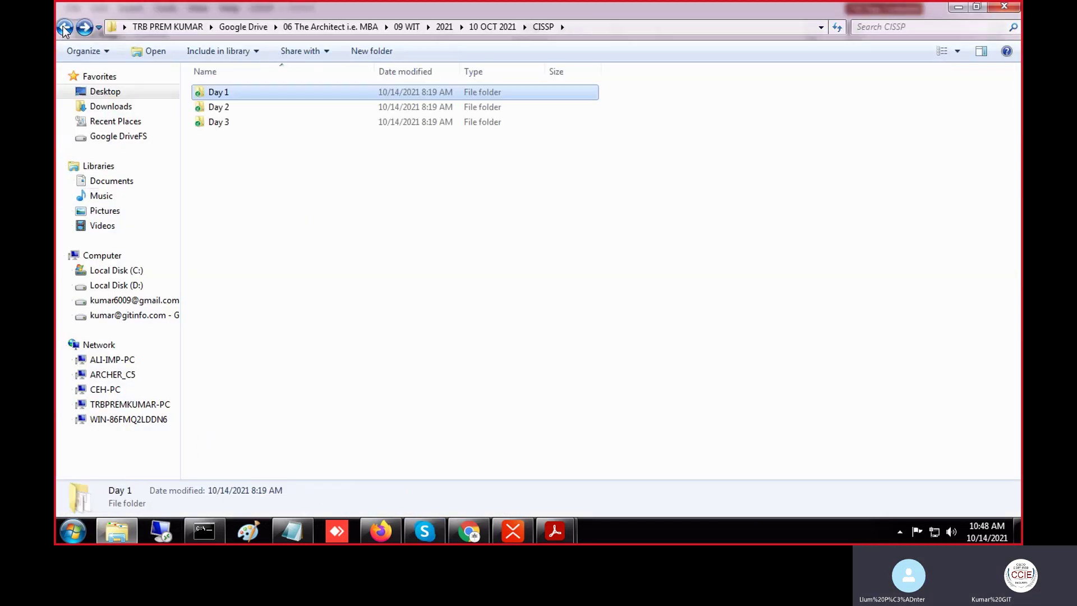
click(65, 27)
click(65, 27)
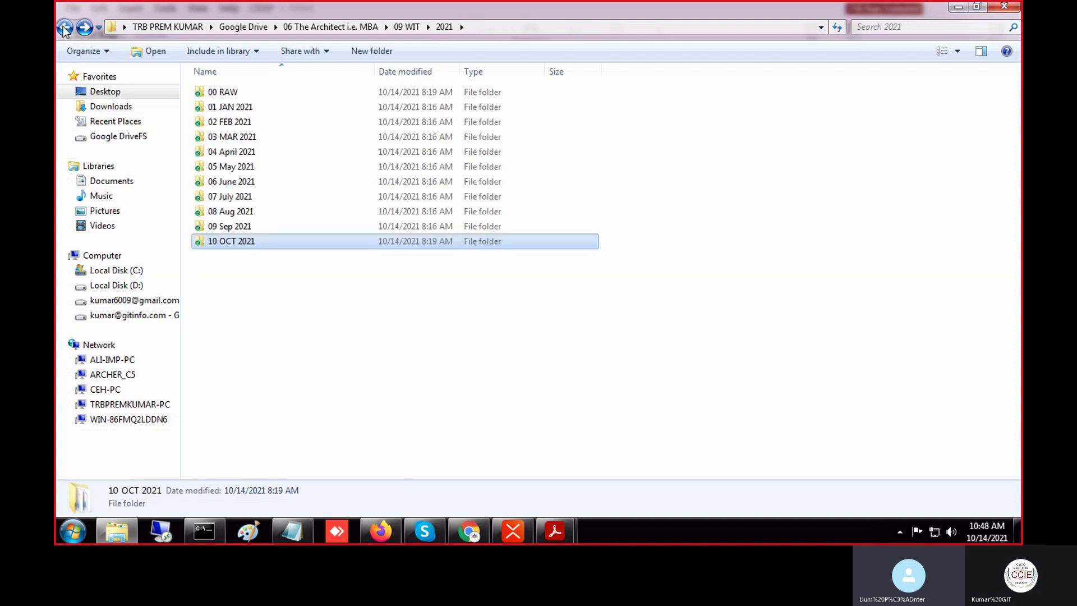
double_click(248, 213)
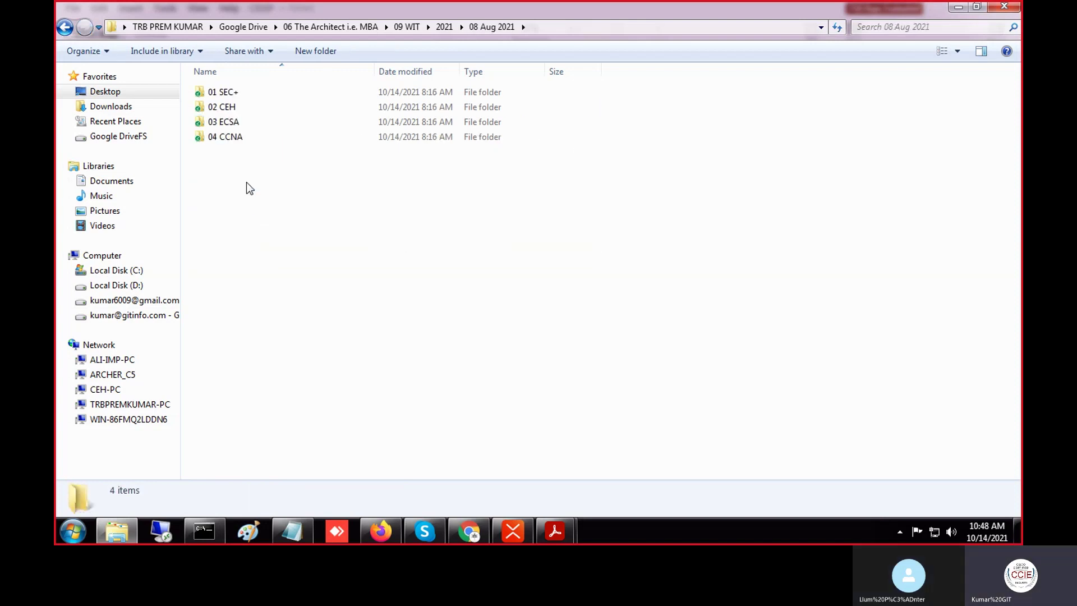
click(64, 26)
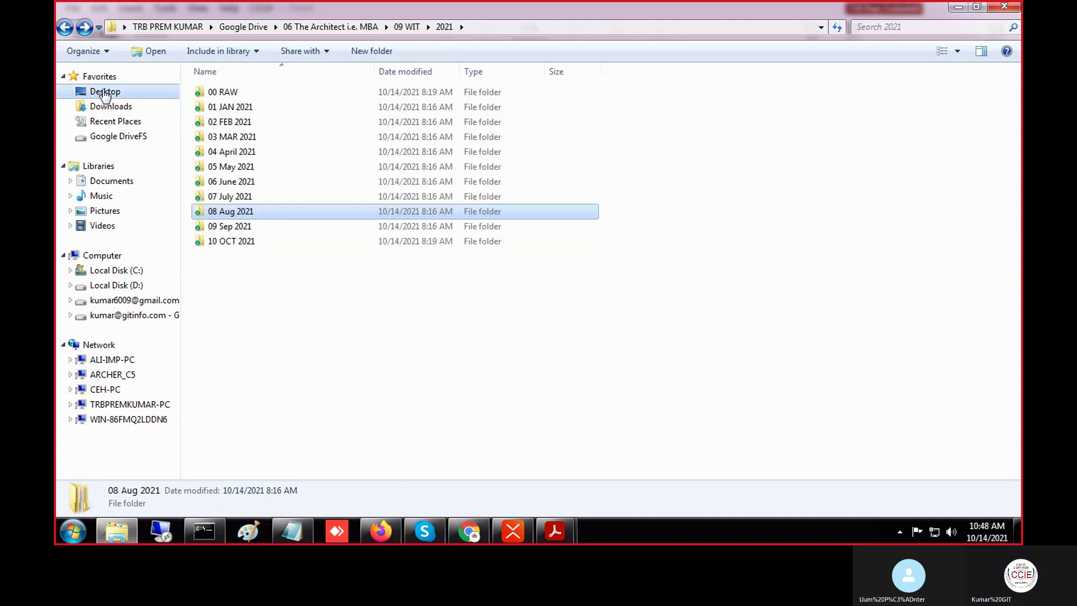
click(105, 93)
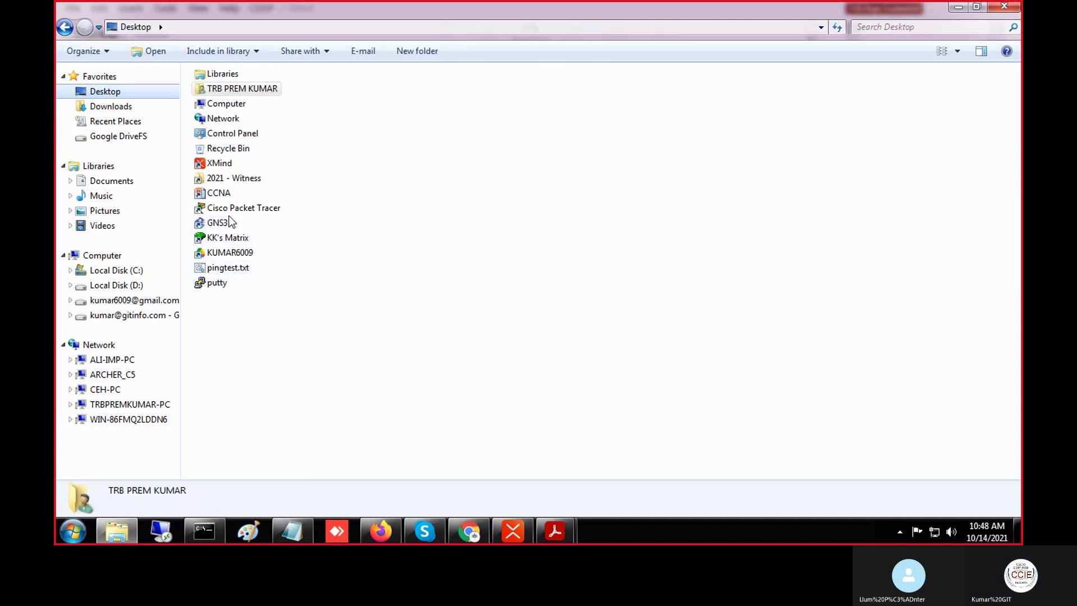
Look through 2021 - Witness > 09 Sep 2021 > IAF, then return to Desktop
click(231, 164)
double_click(234, 180)
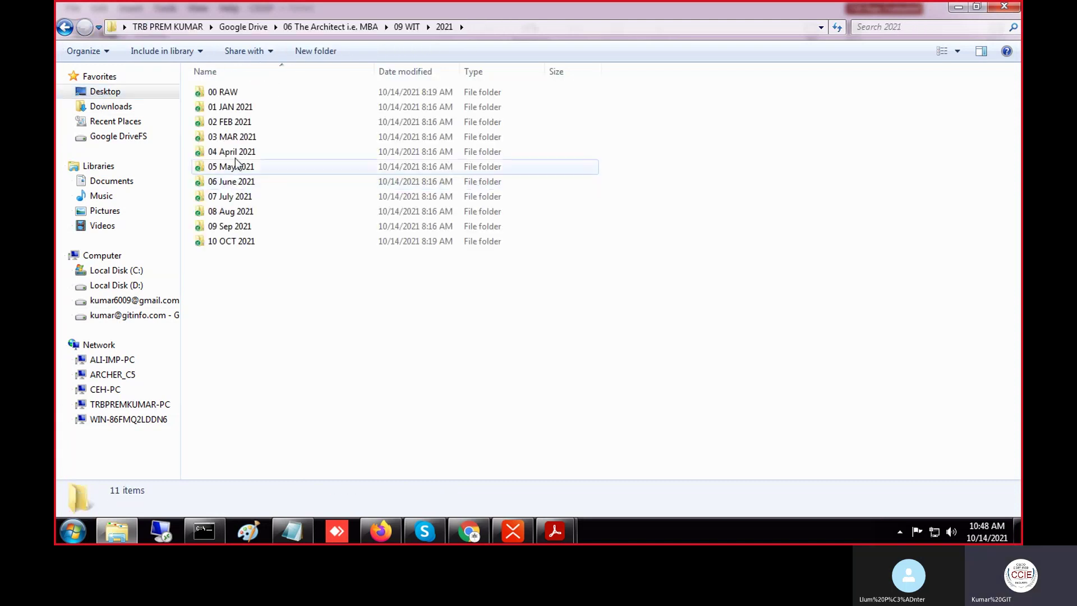
double_click(241, 228)
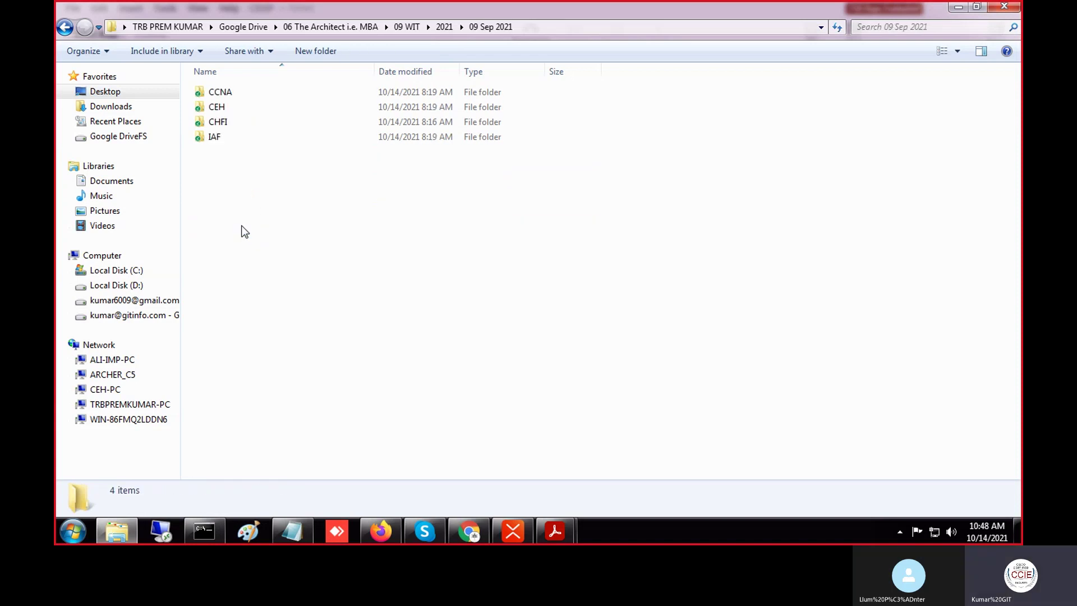
double_click(215, 137)
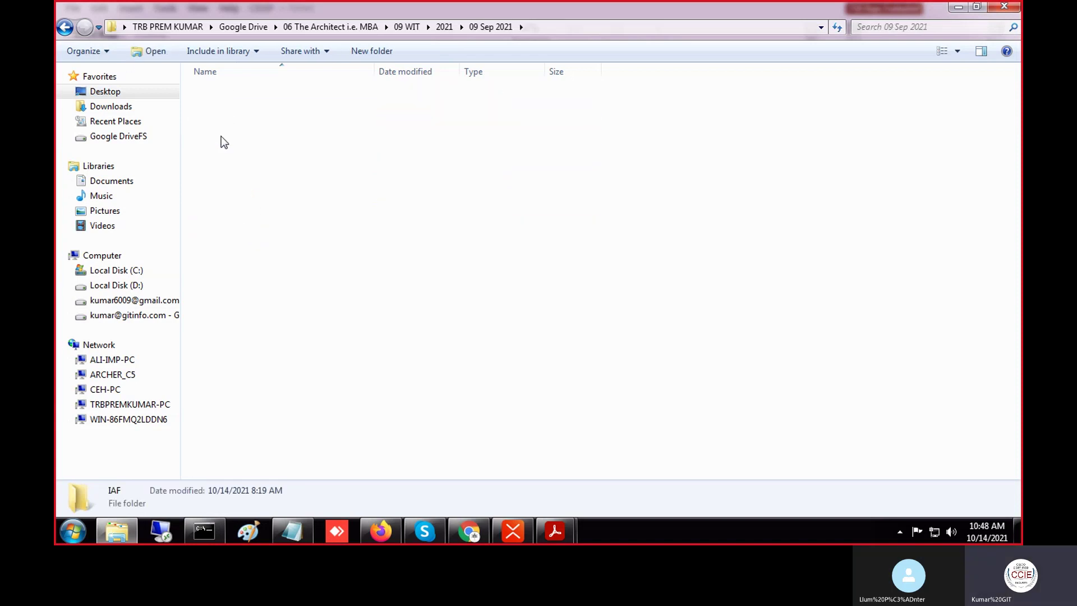
click(64, 27)
click(65, 27)
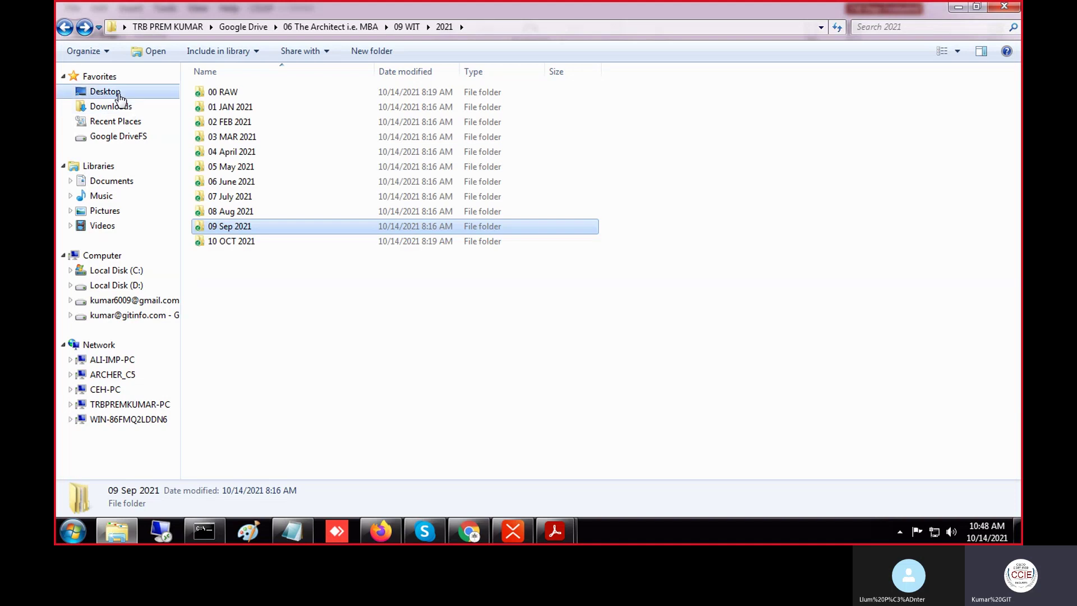
click(112, 93)
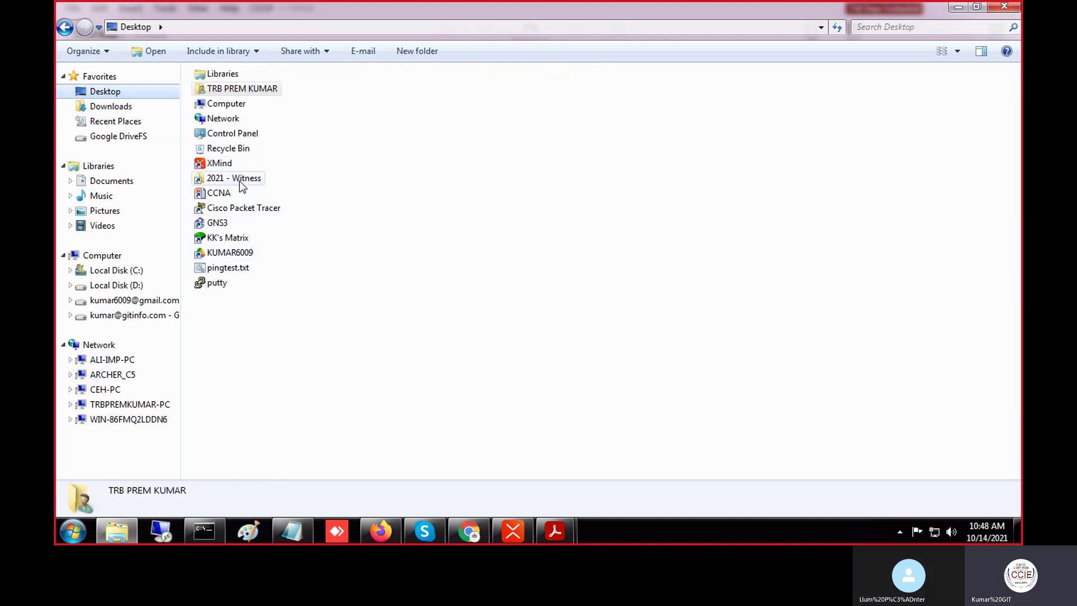
Browse Google Drive > 01 eBooks > 01 Enterprise and open its 02 PPT's folder
double_click(241, 253)
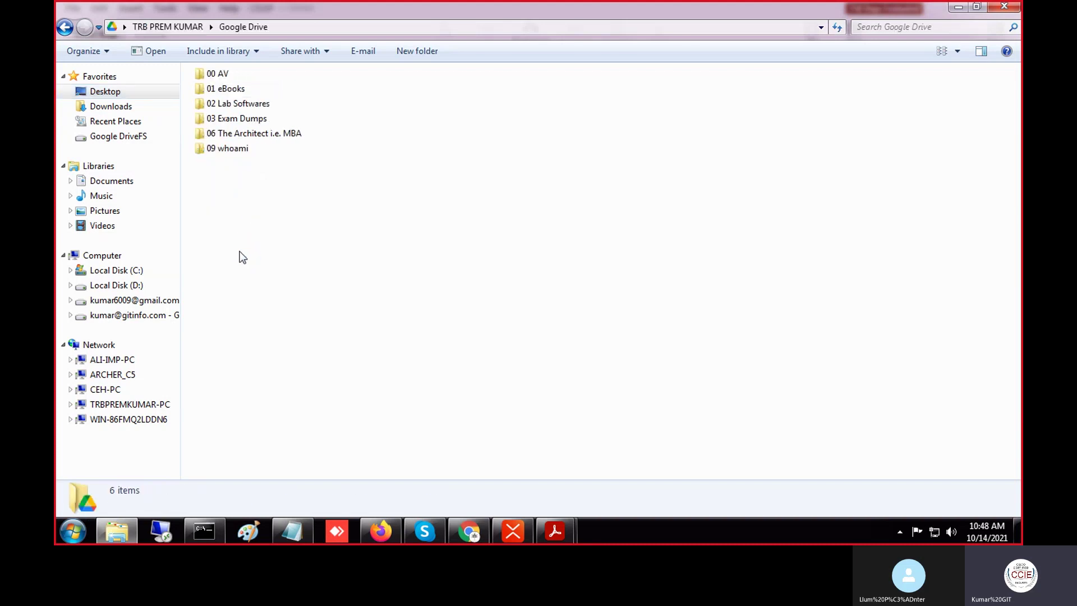
double_click(231, 90)
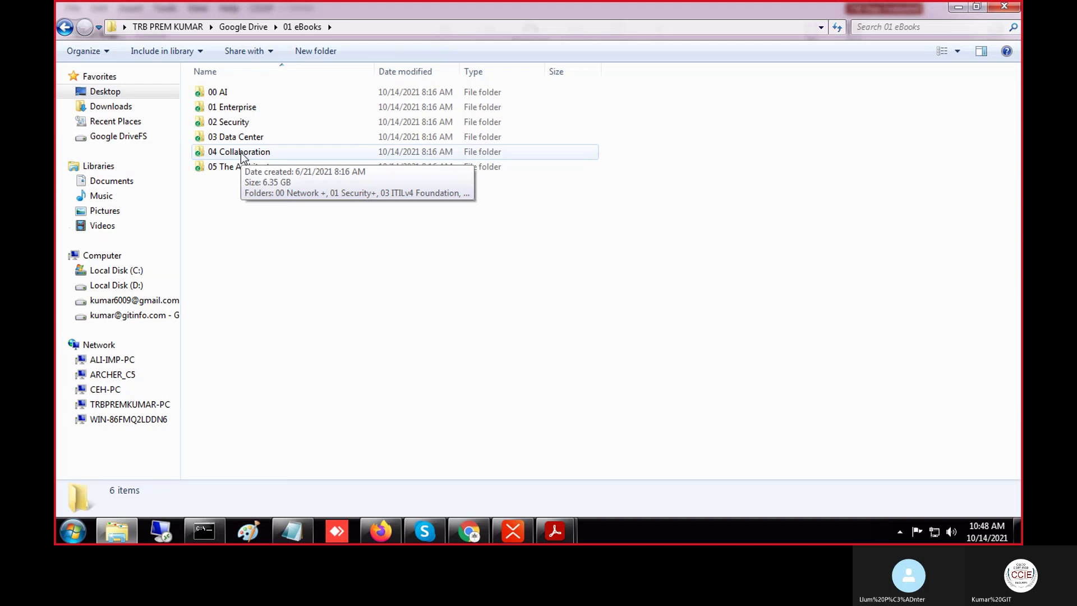
double_click(242, 154)
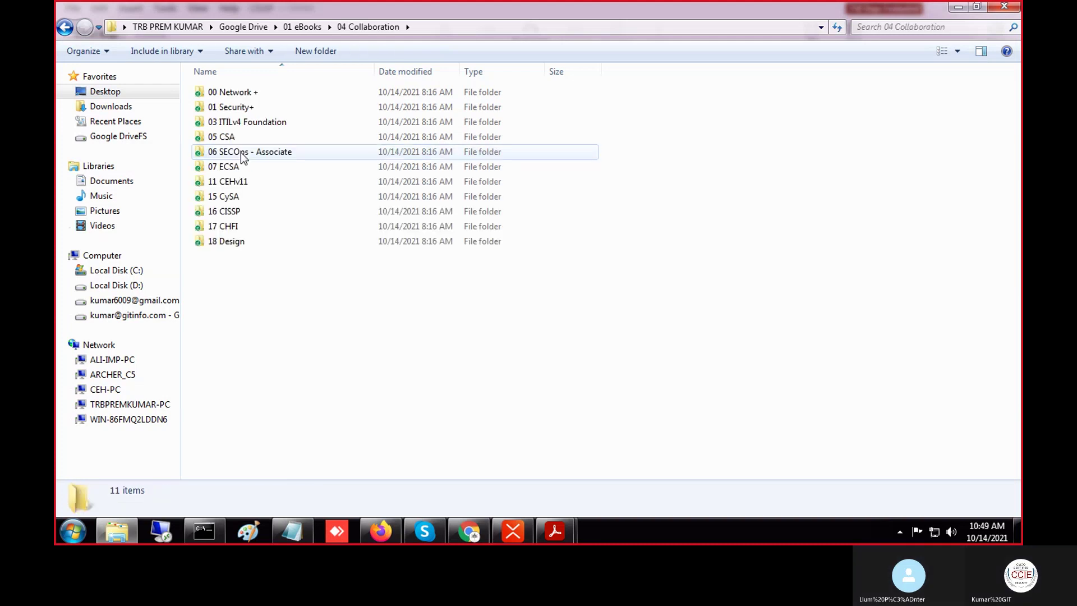
click(69, 27)
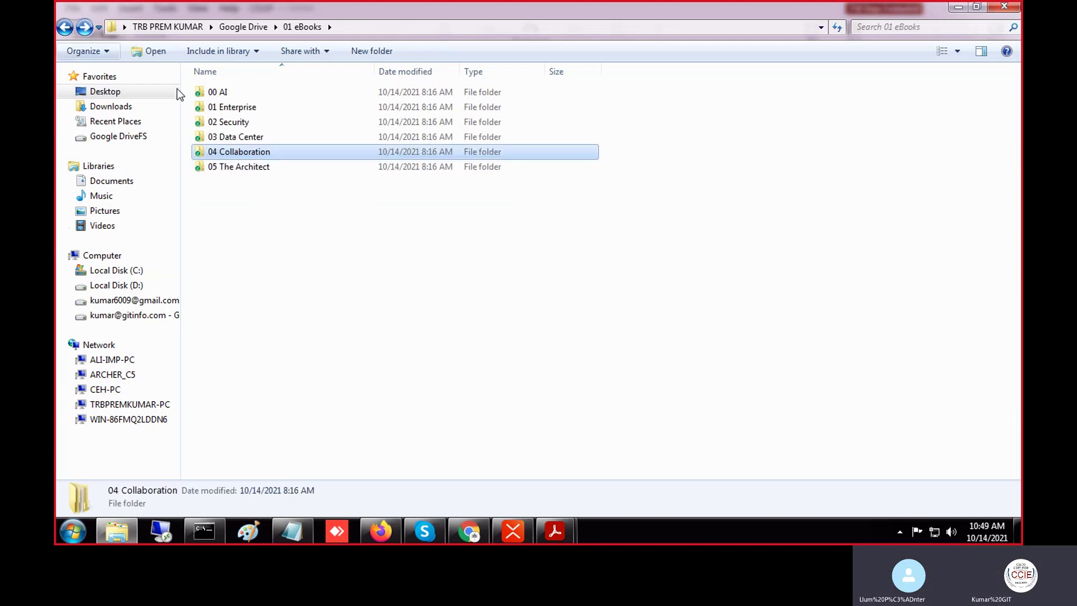
double_click(243, 121)
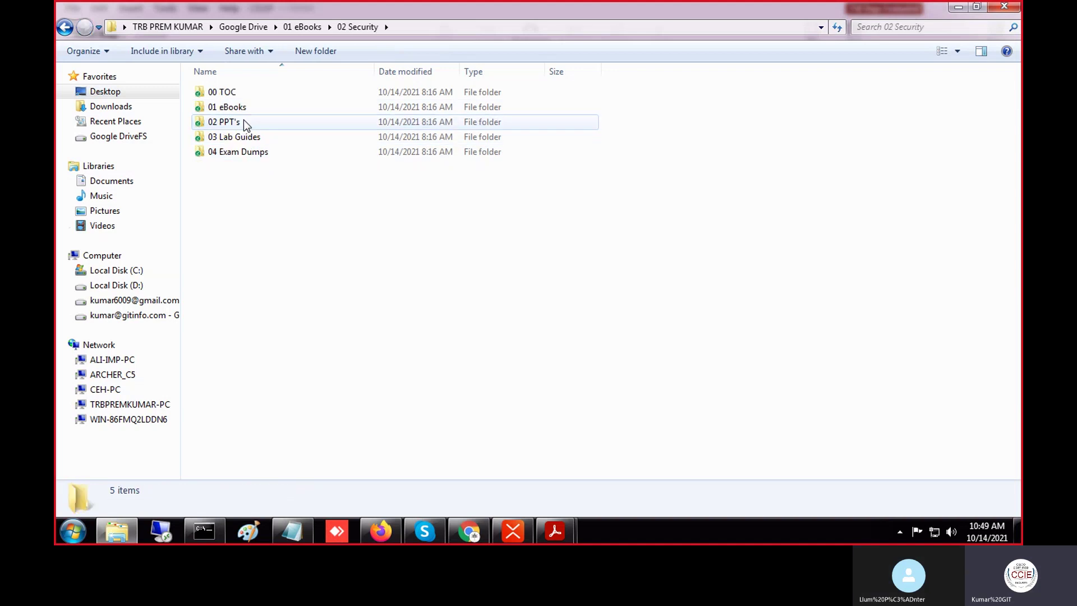
double_click(243, 120)
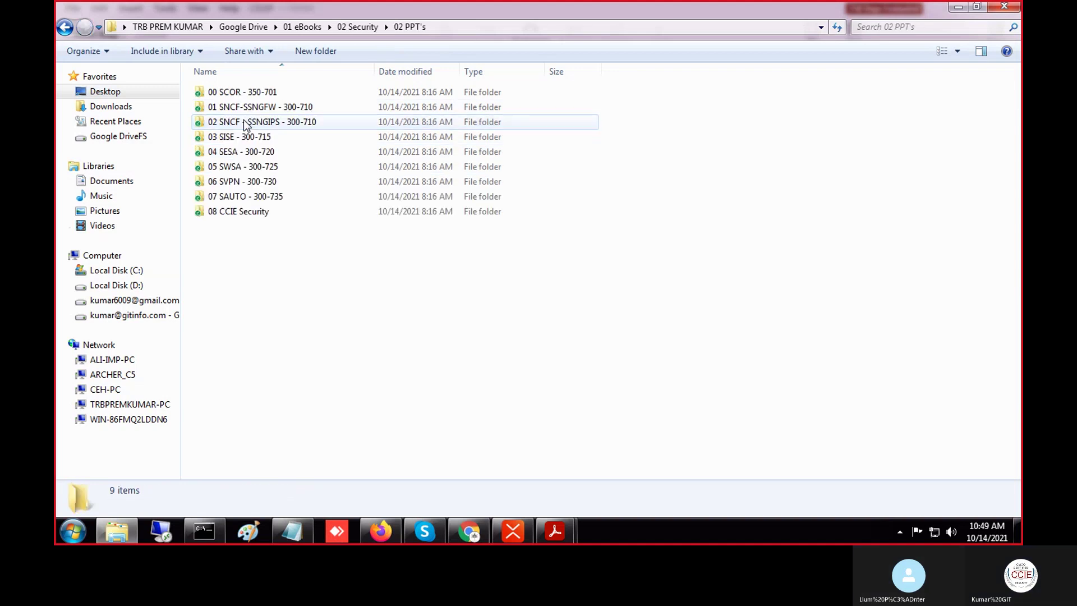
click(65, 27)
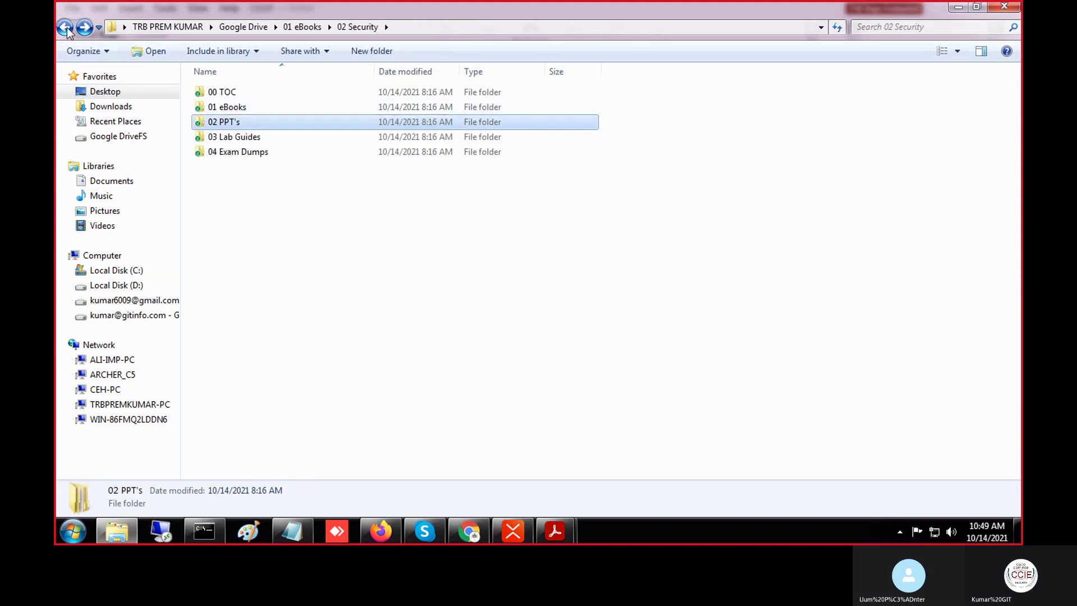
click(64, 27)
double_click(249, 106)
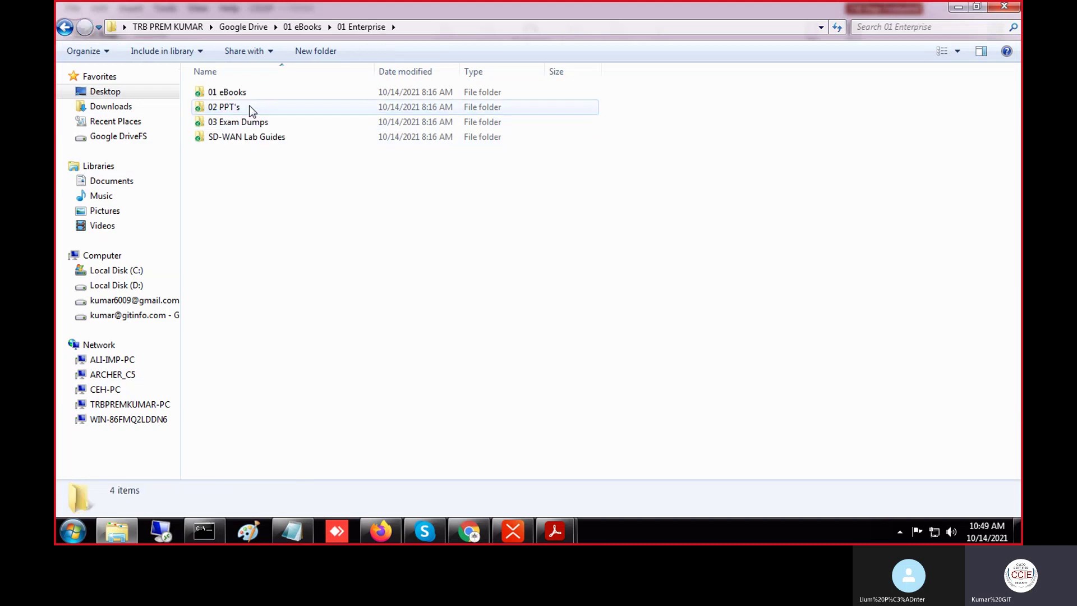
double_click(250, 107)
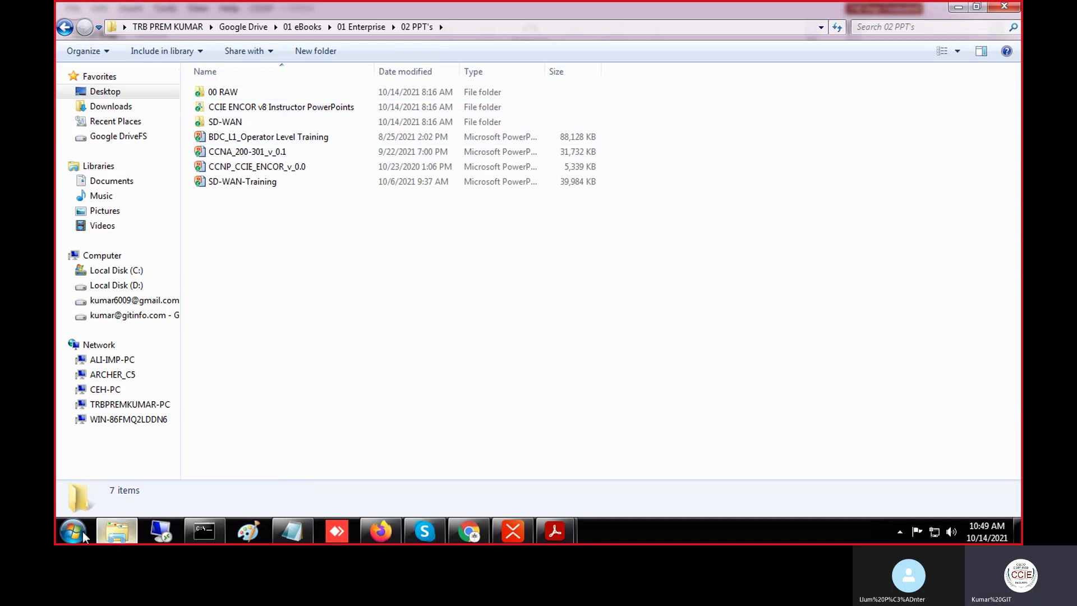
Hide Explorer and open a new tab in Chrome
click(120, 536)
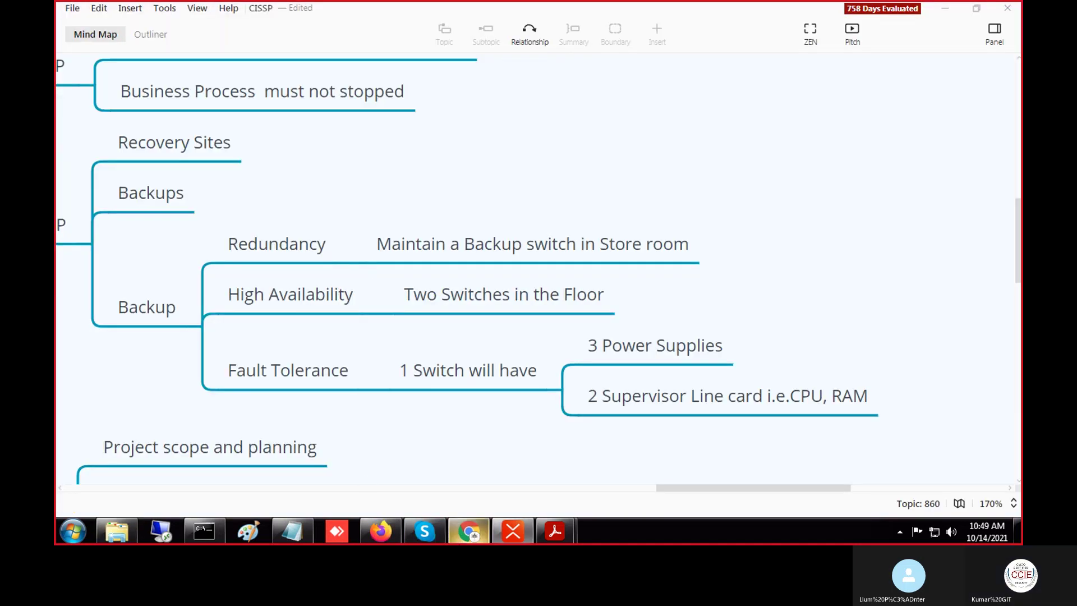
click(469, 531)
click(581, 7)
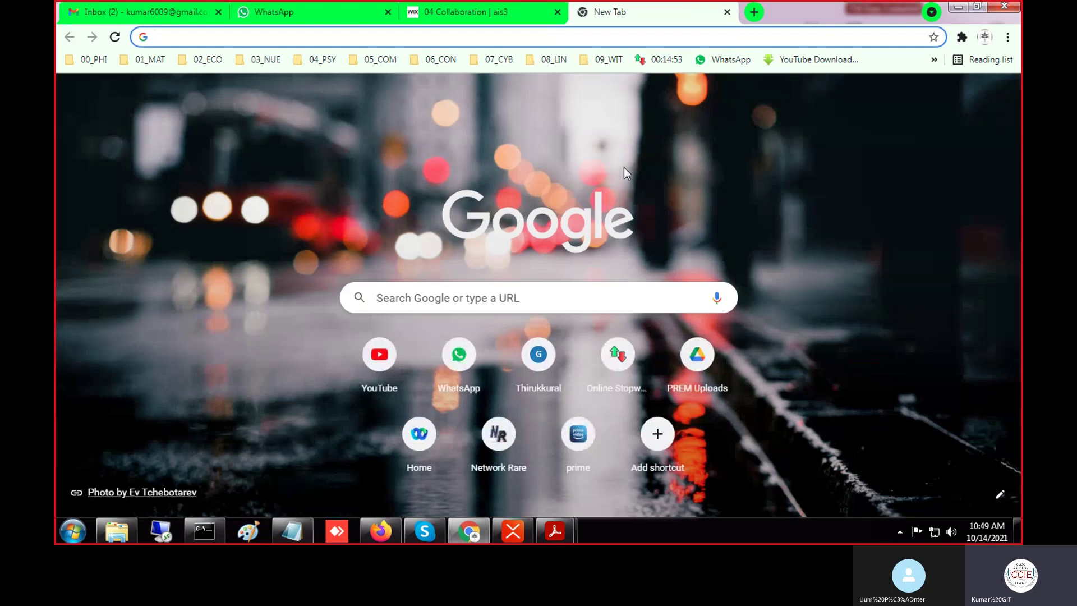
Search Google for 'cisco switch with 2 power supply' via the address-bar suggestion
text(Cisco swi)
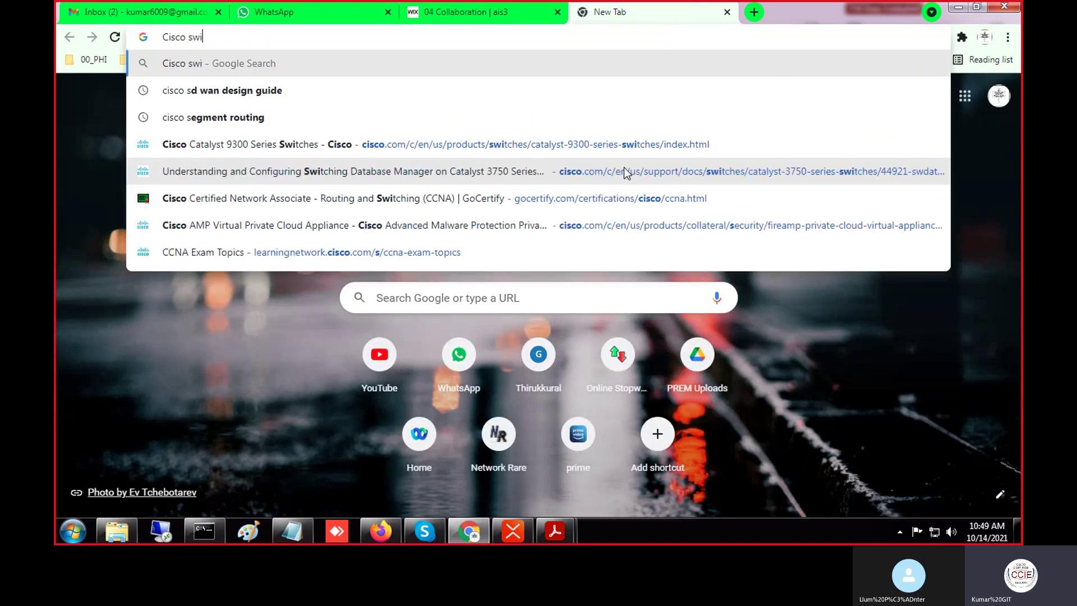
text(tch wi)
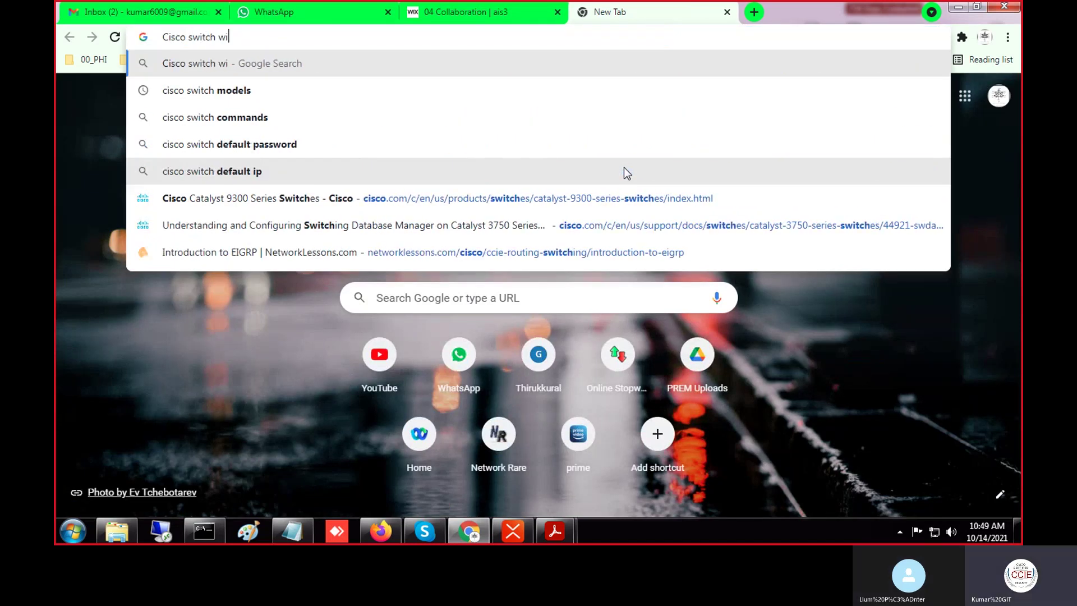
text(l)
key(BackSpace)
text(th )
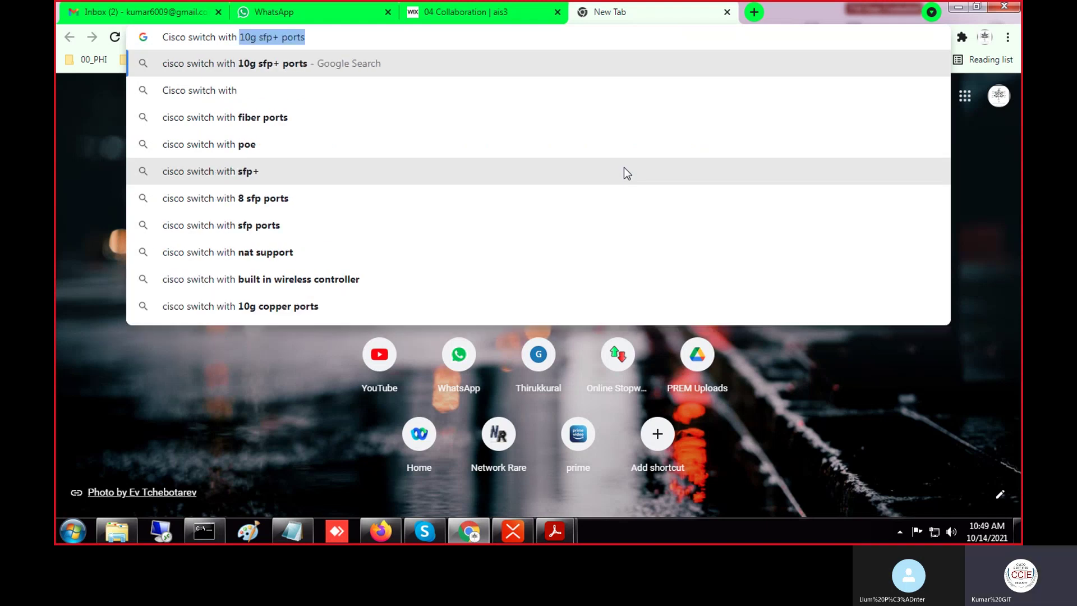
text(mup)
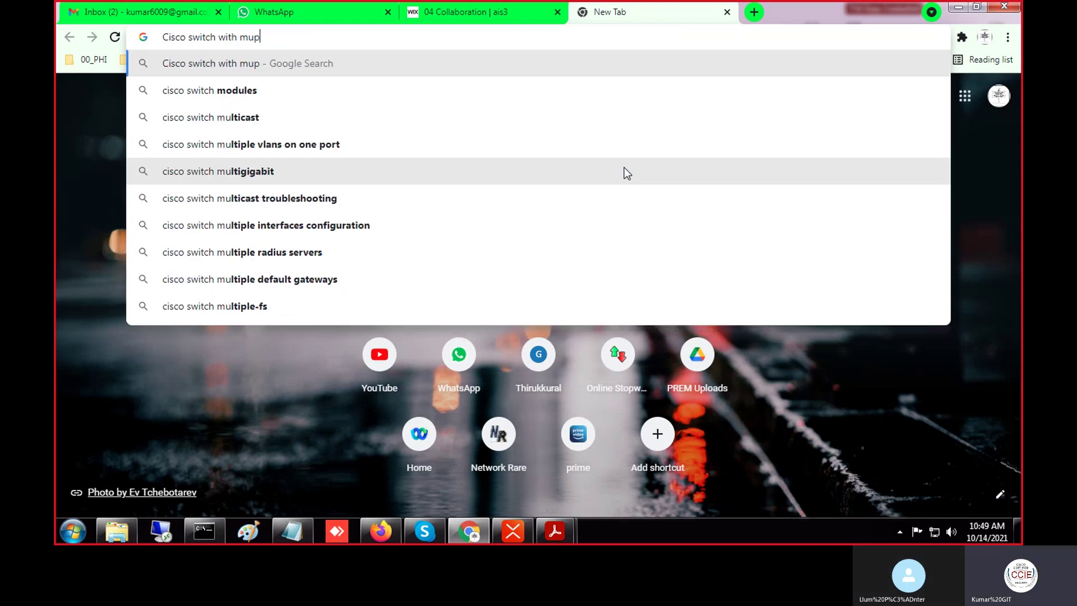
key(BackSpace)
text(ltiple)
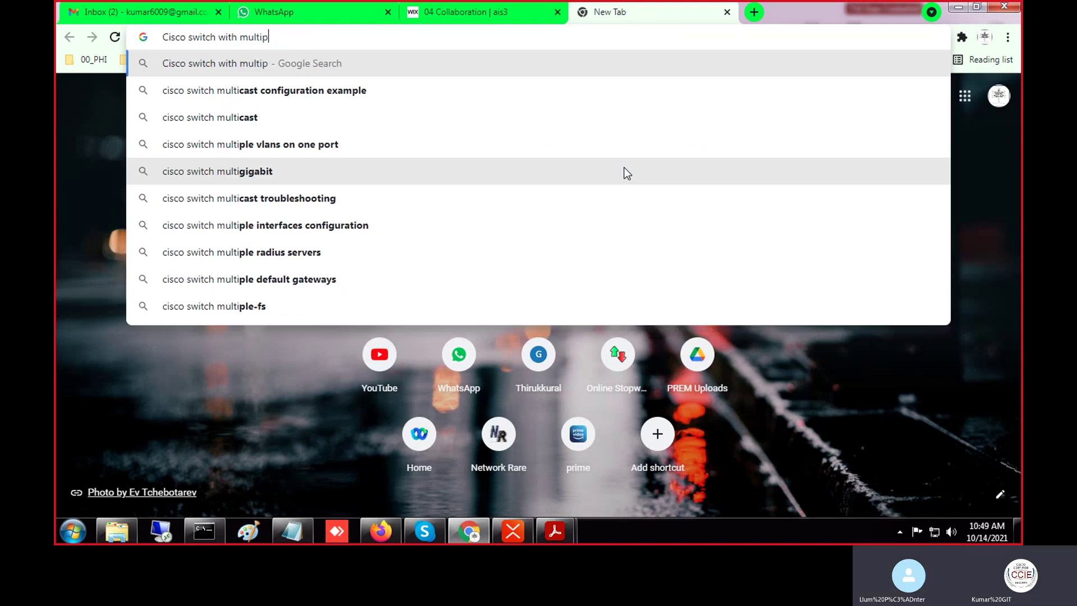
text( power)
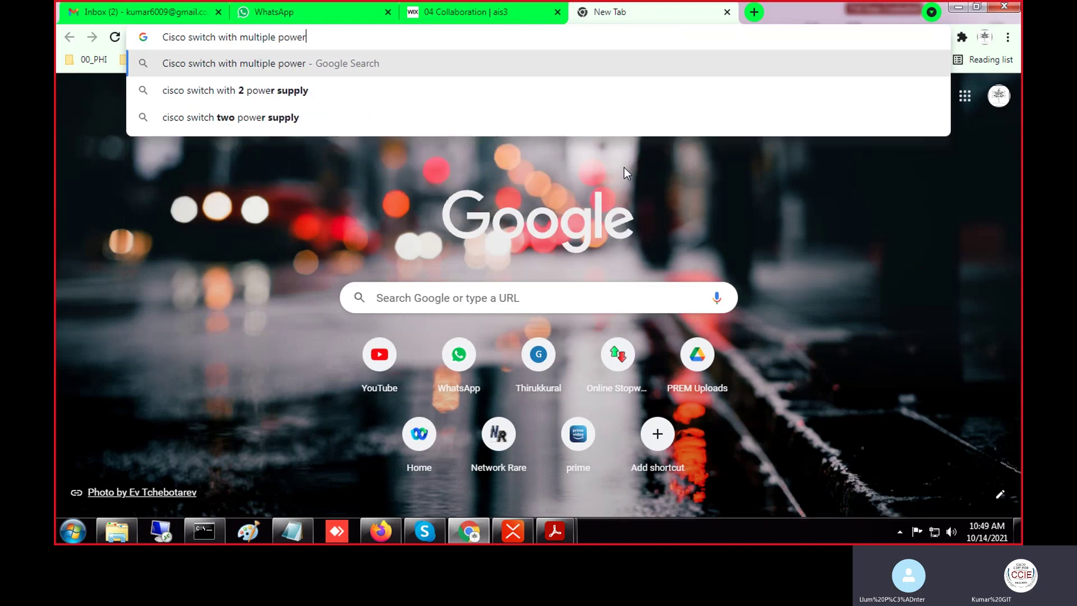
key(Down)
key(Return)
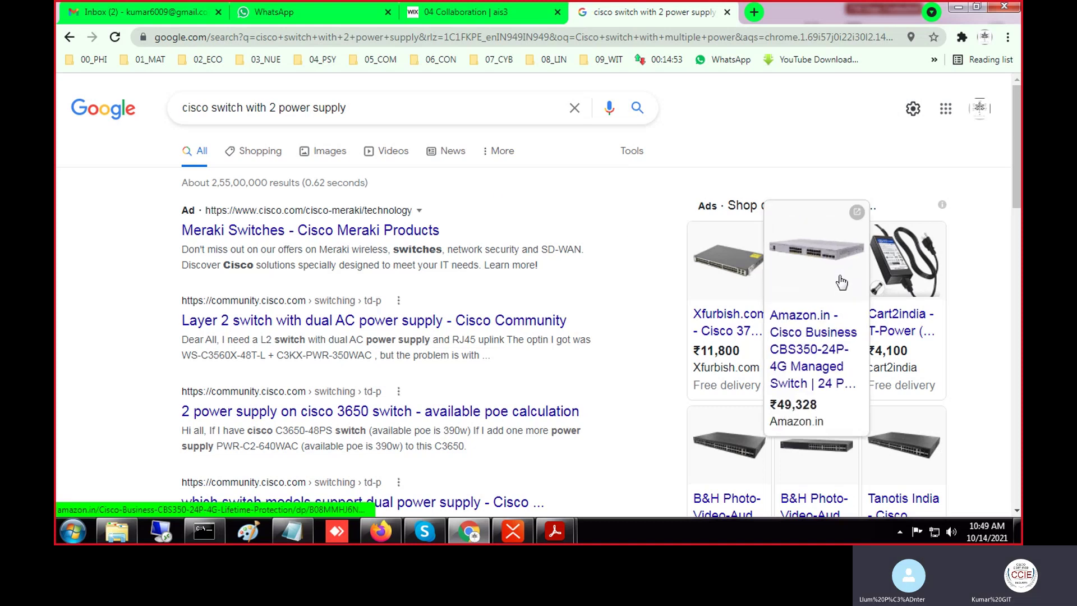
Scroll through Google Images results of Cisco power supplies, then return to XMind with Alt+Tab
click(326, 152)
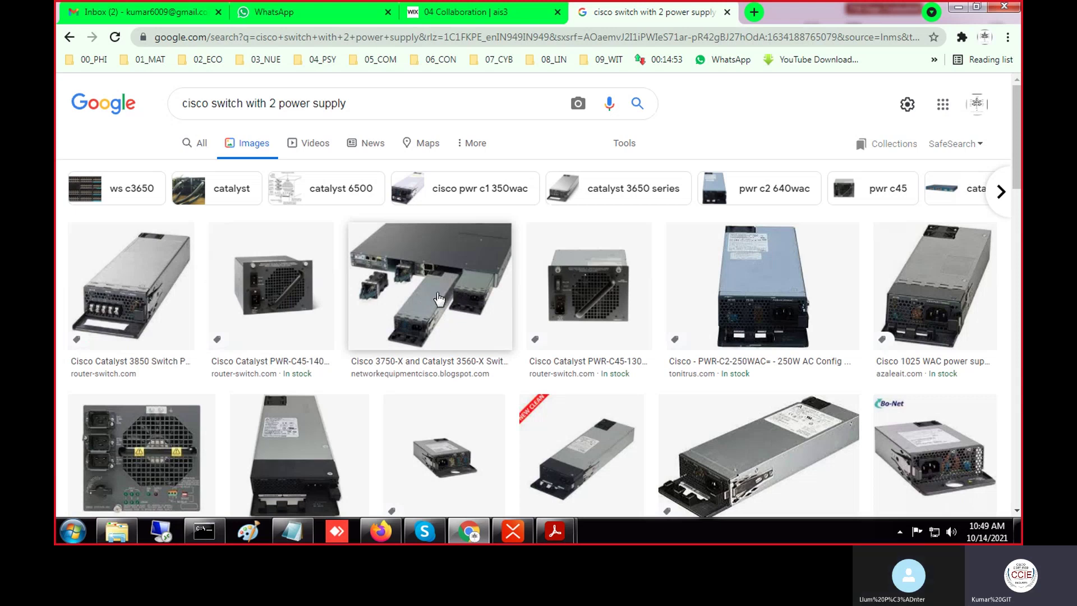
scroll(437, 300, down, 2)
scroll(437, 299, down, 4)
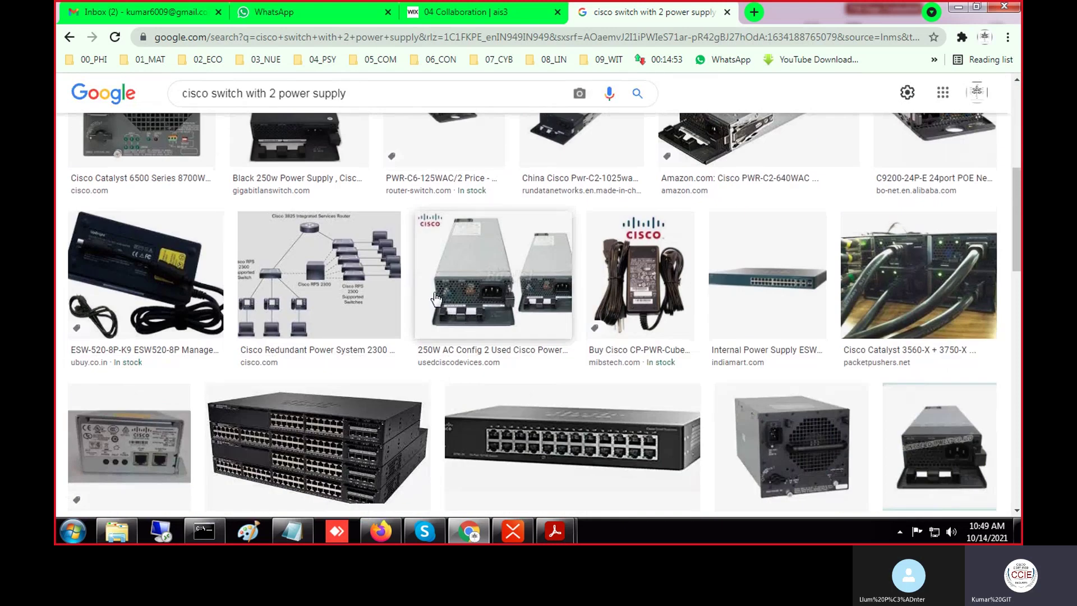
scroll(433, 297, down, 3)
scroll(433, 297, down, 2)
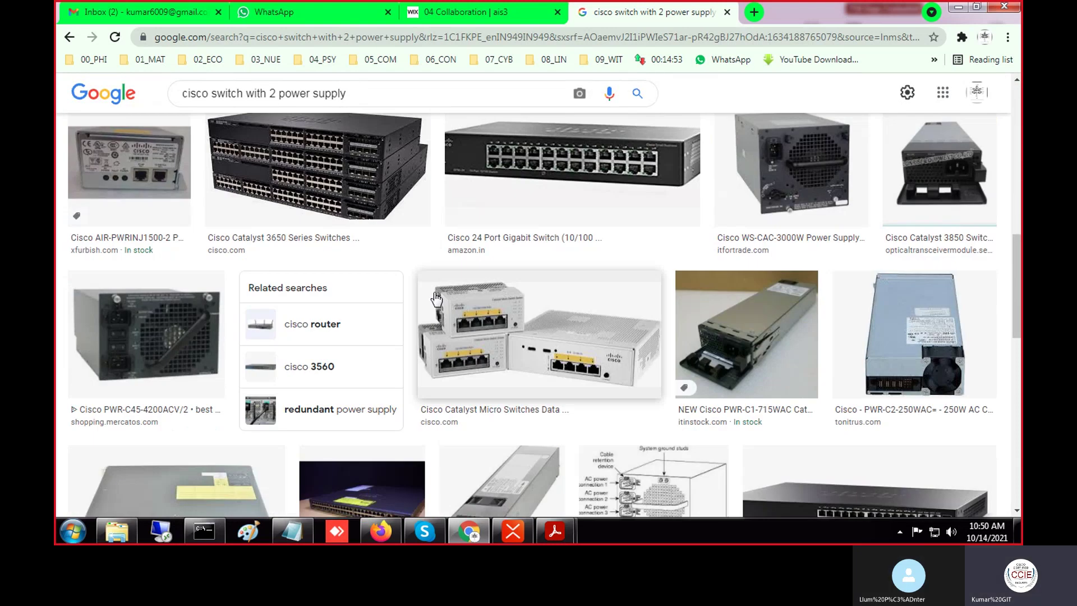
key(alt+Tab)
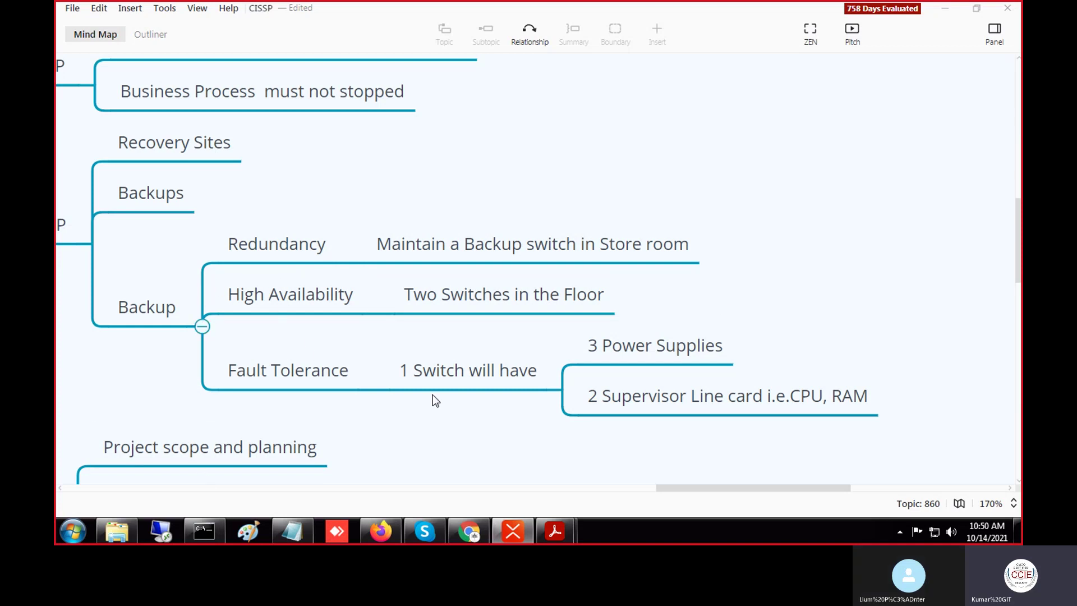
Delete the empty duplicate Backups topic under DRP
drag(743, 489, 653, 488)
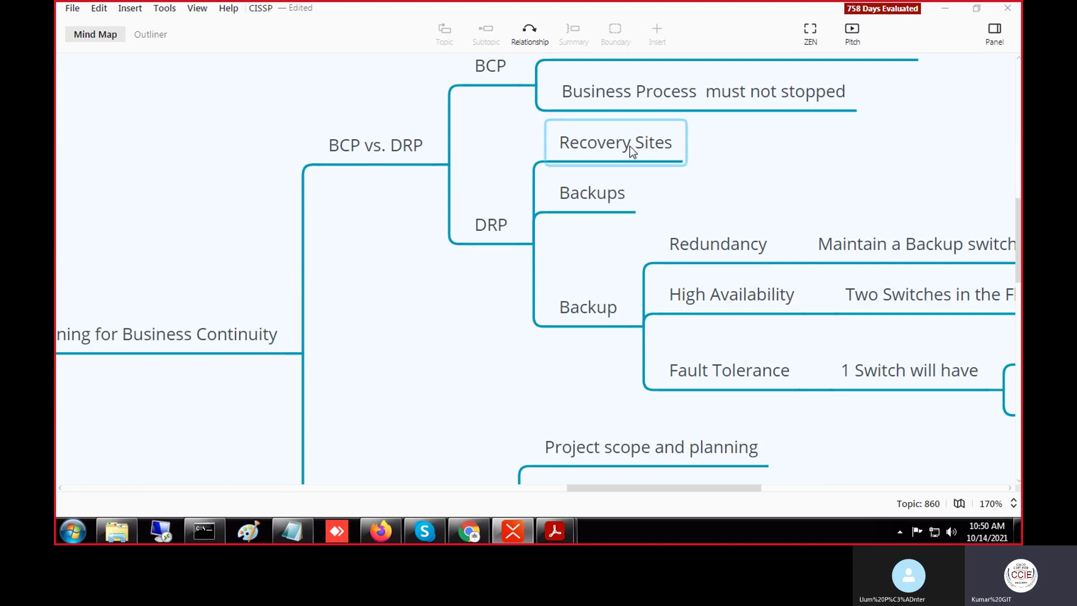
click(598, 198)
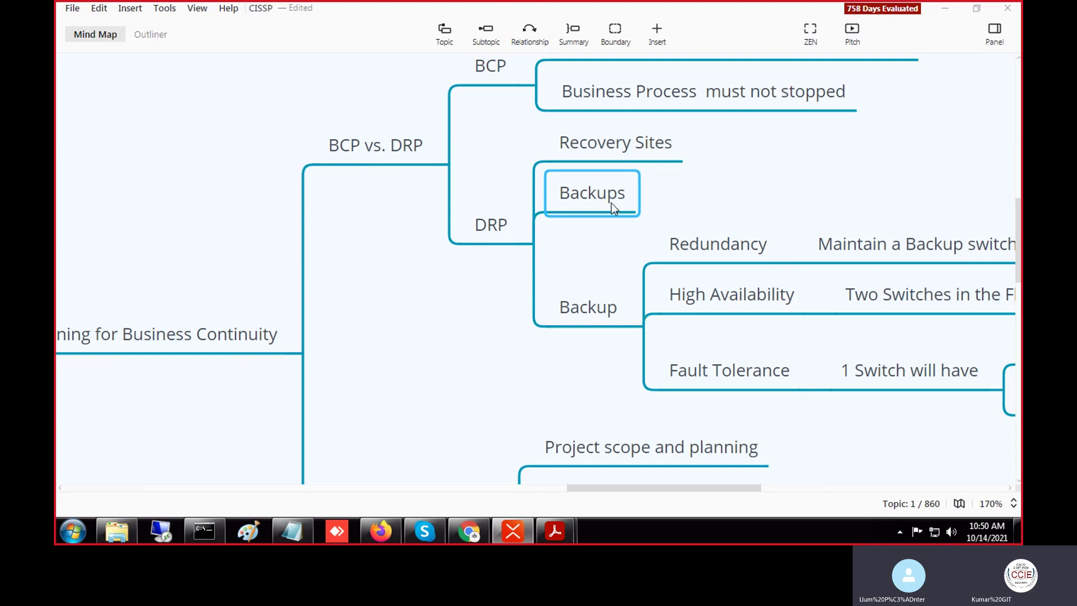
key(Delete)
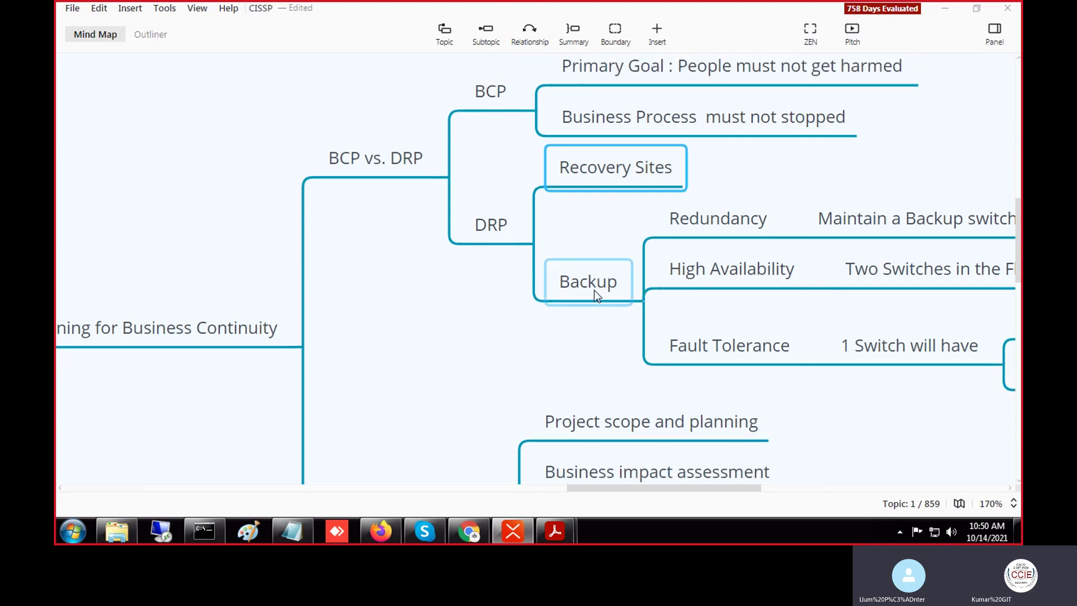
Rename the Backup topic to 'Backups', keeping its three children
double_click(597, 280)
text(s)
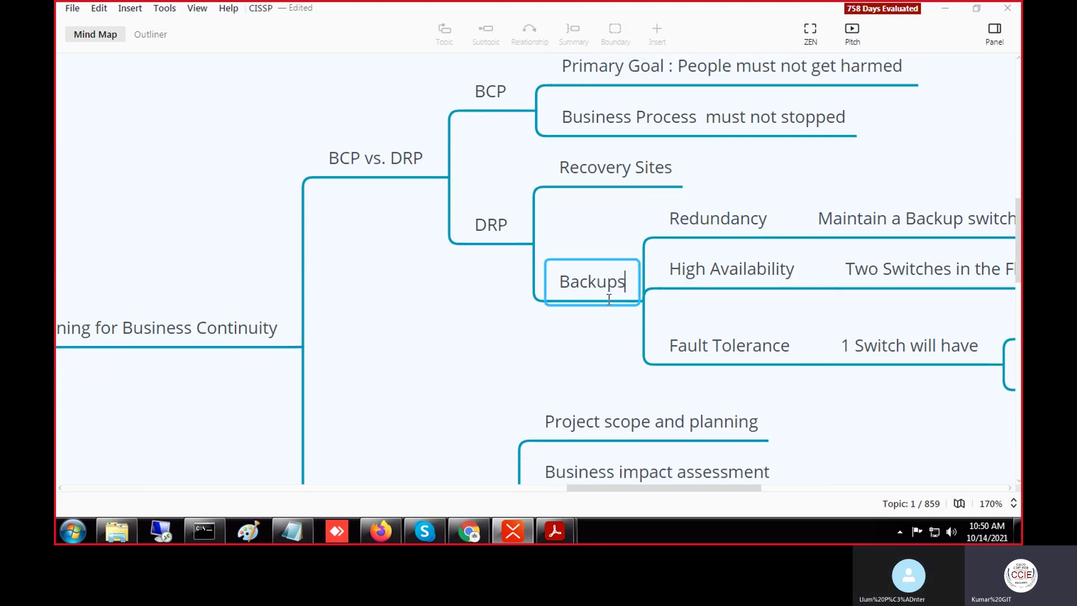
click(599, 327)
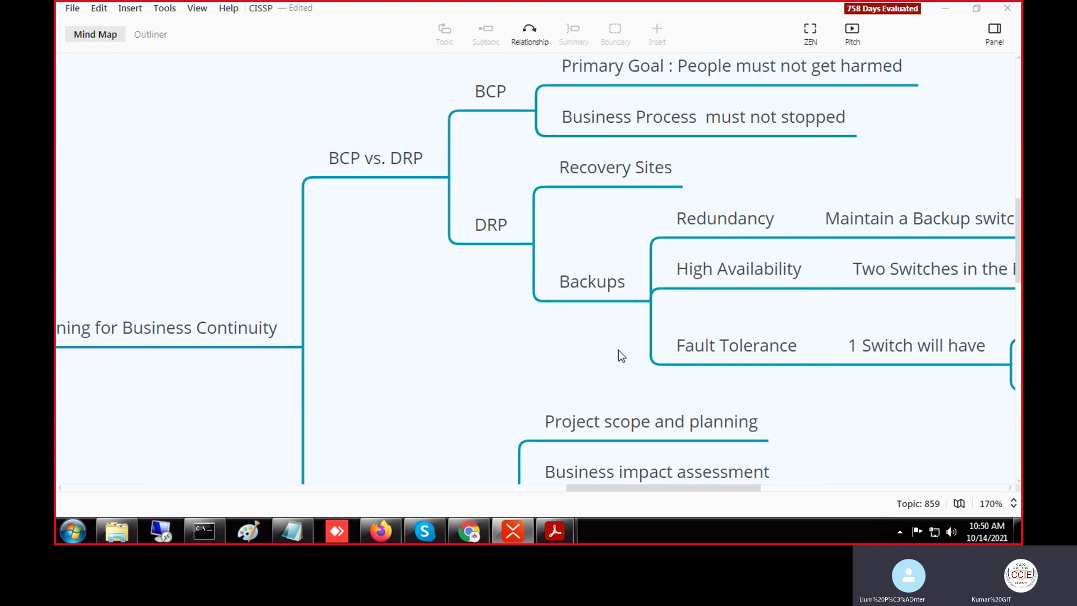
Collapse the BCP vs. DRP branch so it shows a 14 badge
scroll(510, 334, down, 5)
scroll(510, 334, up, 2)
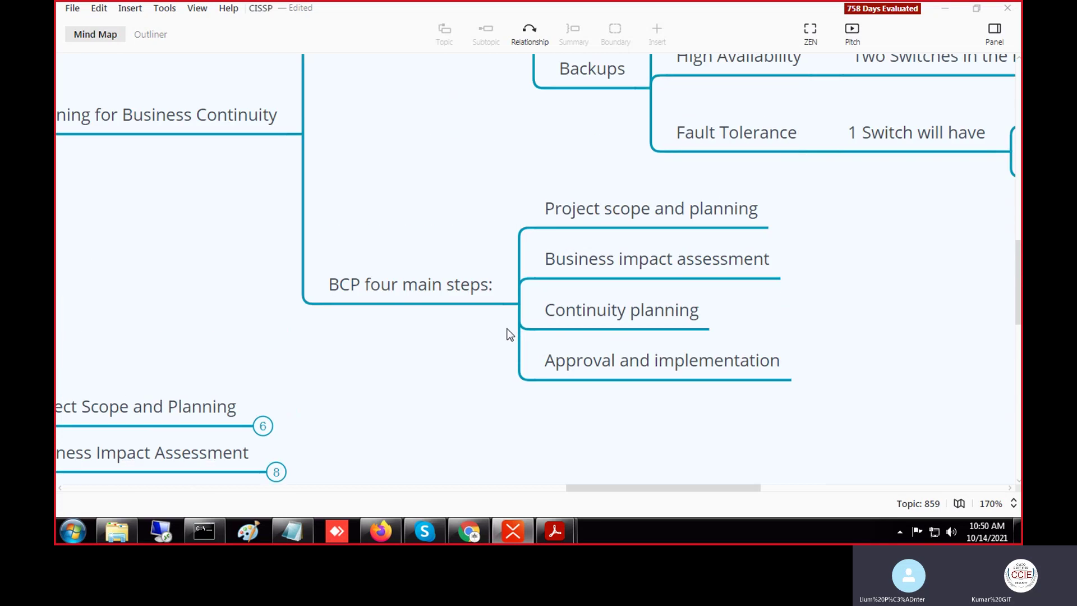
scroll(510, 335, up, 4)
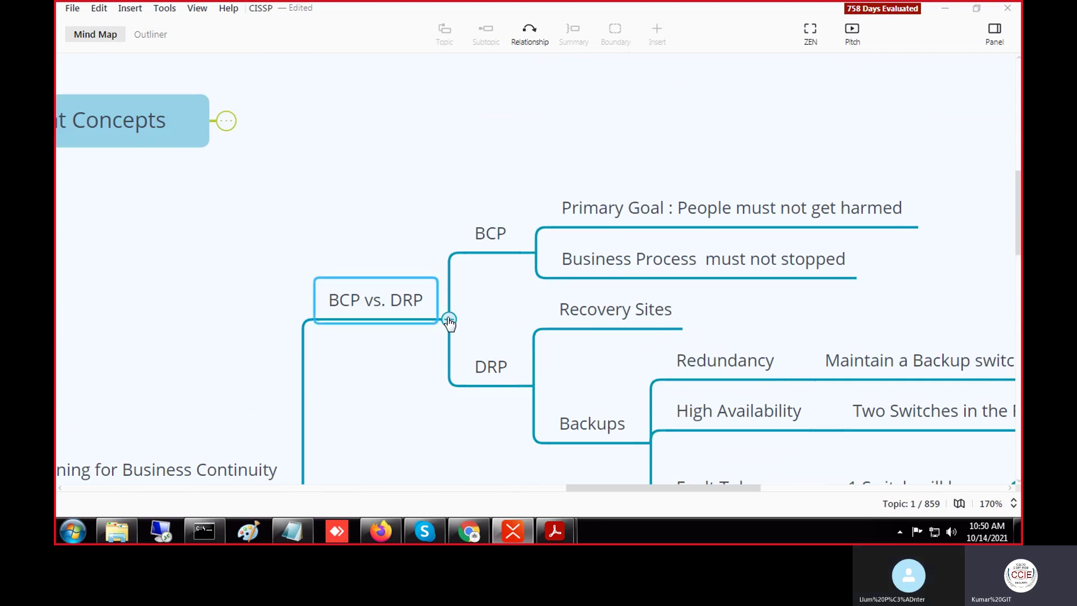
click(449, 320)
Box-select the four BCP step topics, then clear the selection
scroll(540, 279, down, 2)
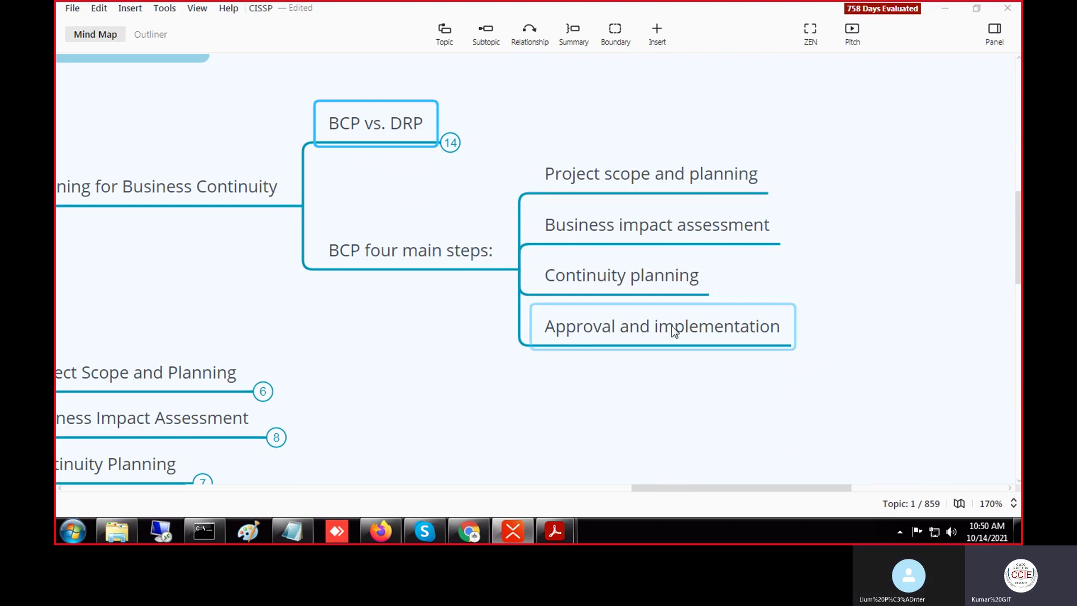
drag(888, 379, 668, 162)
click(642, 421)
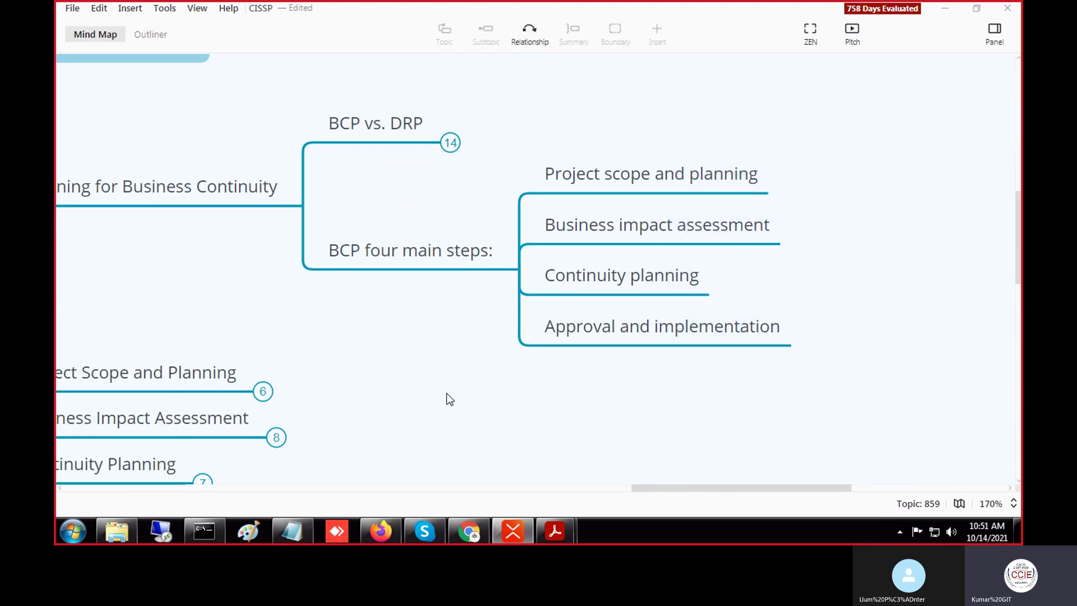
scroll(448, 398, down, 4)
scroll(454, 371, up, 1)
scroll(601, 134, up, 1)
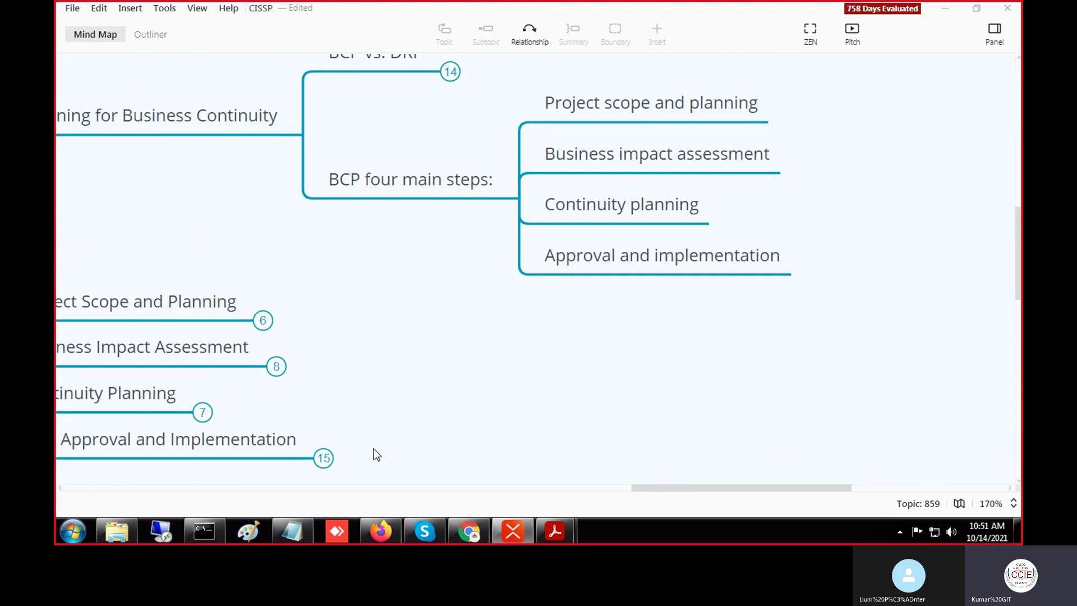
Collapse '1. Planning for Business Continuity' to a 20 badge, matching topics 2 to 5
mouse_move(671, 484)
mouse_down()
mouse_move(607, 487)
mouse_move(626, 487)
mouse_up()
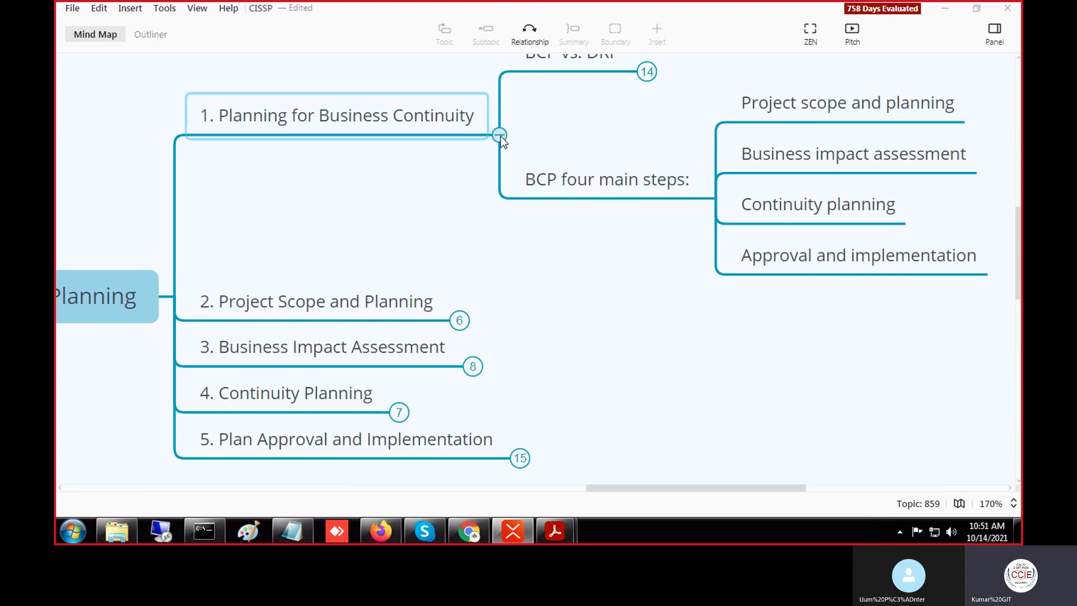
click(499, 136)
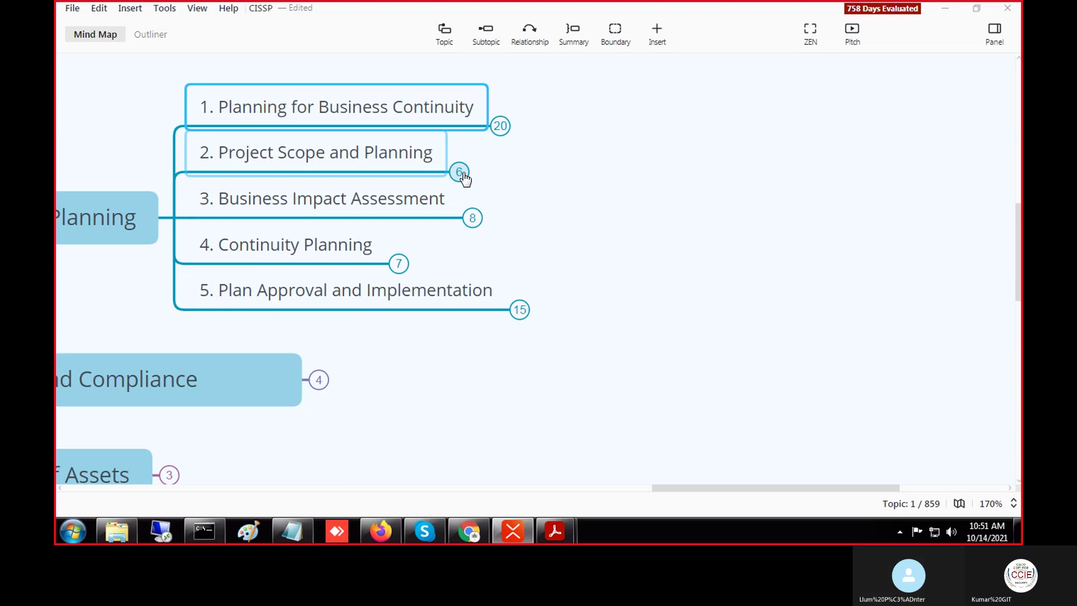
mouse_move(215, 507)
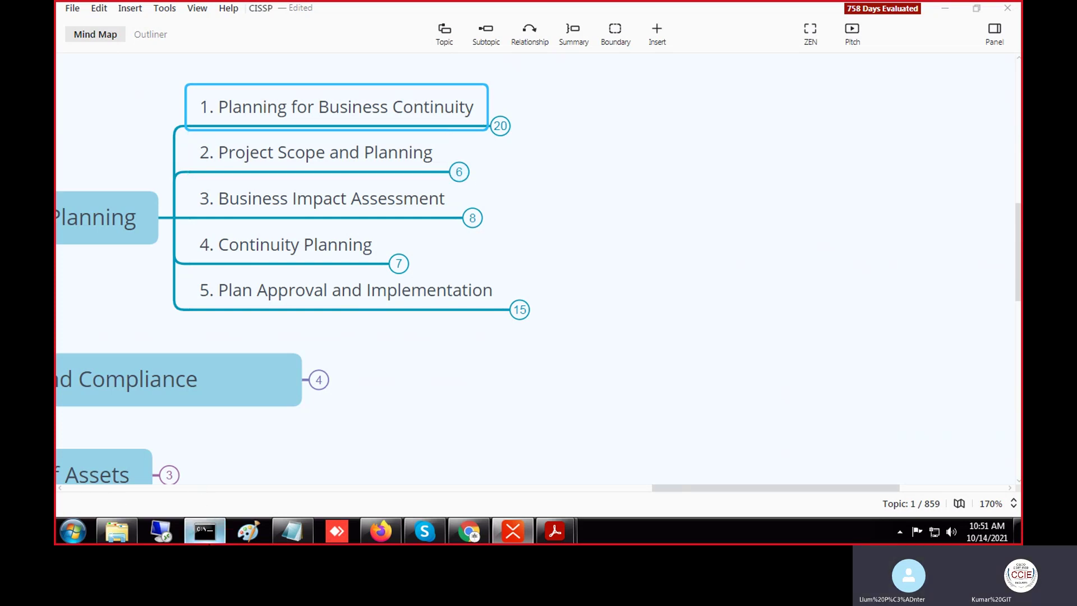